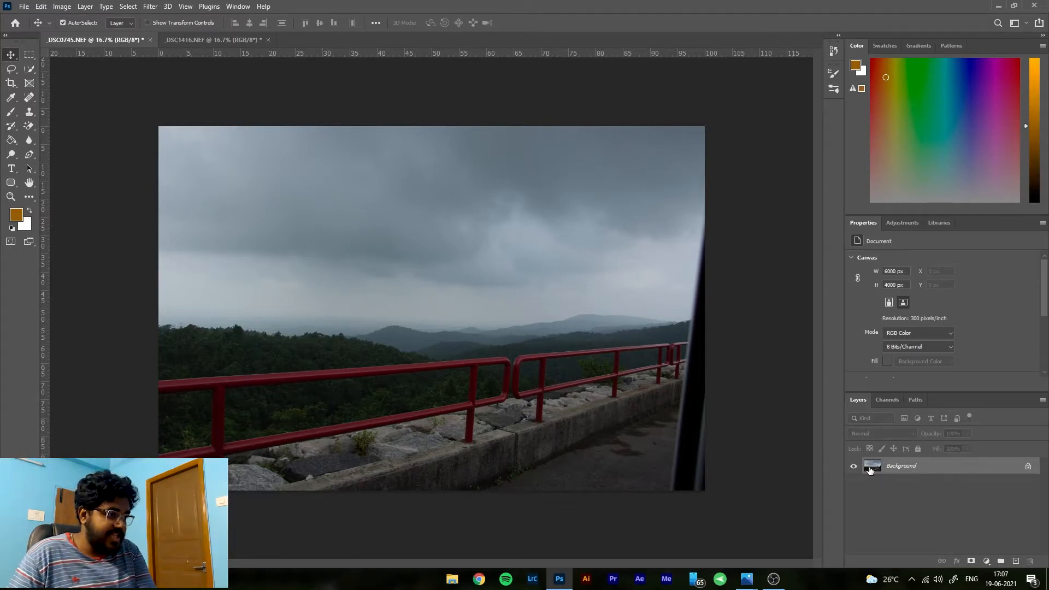
# Duplicate the Background layer and open the Camera Raw Filter on the copy.
pyautogui.press('ctrl')
pyautogui.hotkey('ctrl', 'j')
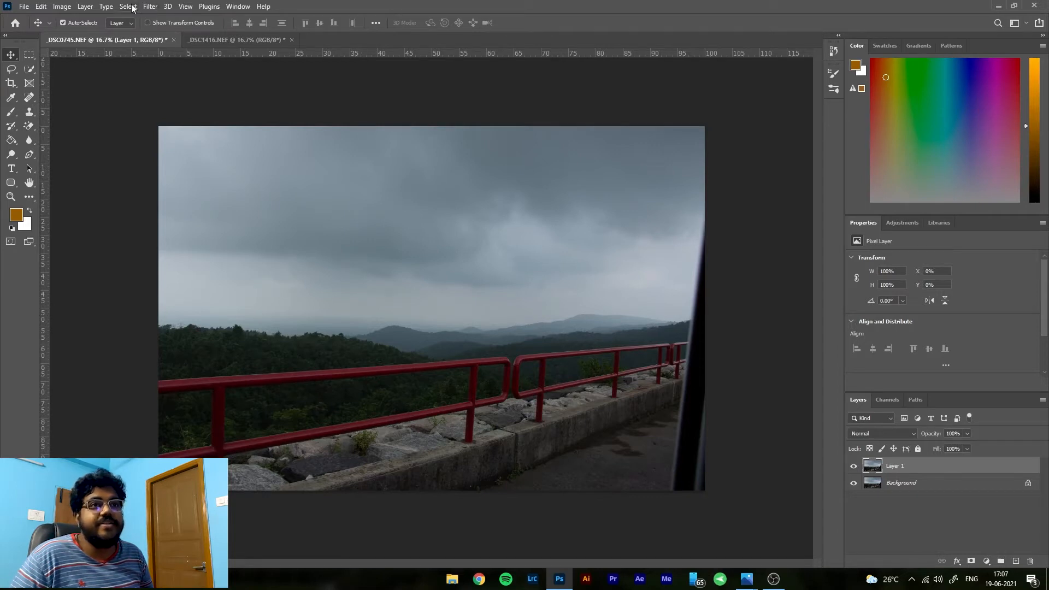
pyautogui.click(149, 6)
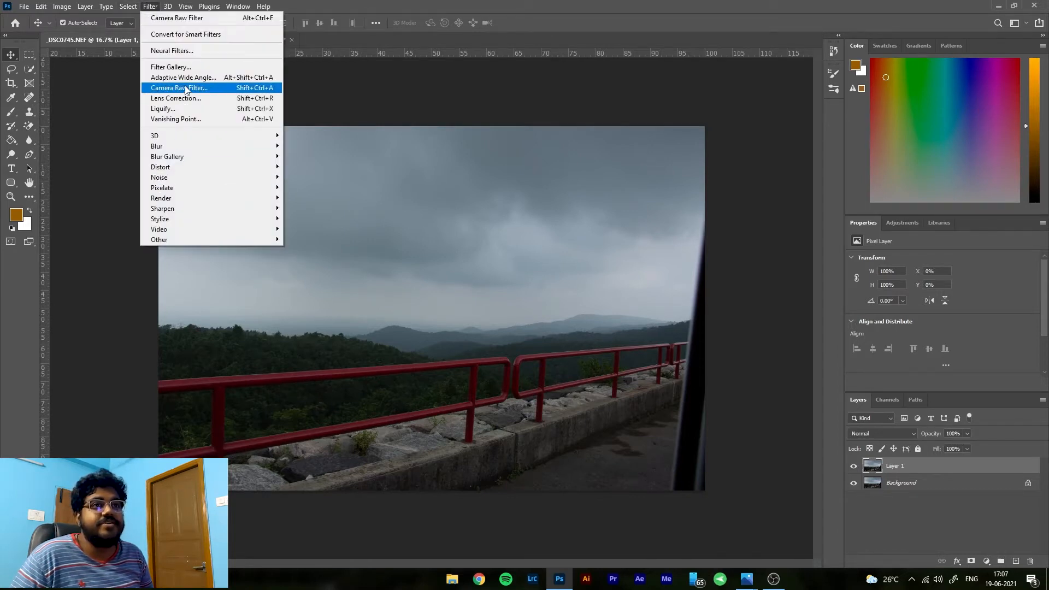
pyautogui.click(252, 89)
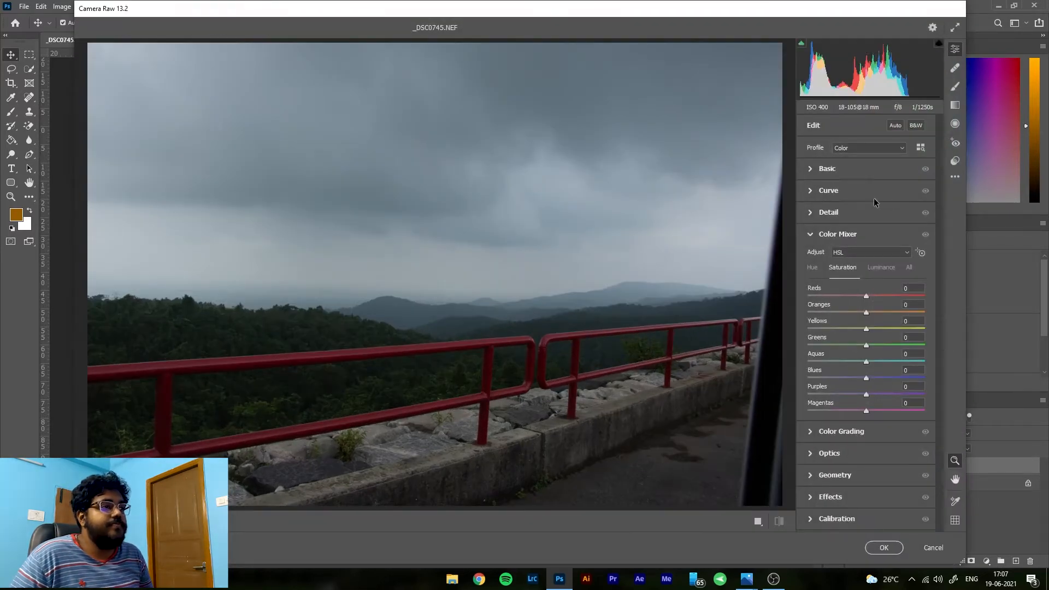
# Darken the photo with exposure -0.90, contrast -28, highlights -98, shadows +59, whites -100 and blacks -100.
pyautogui.click(811, 168)
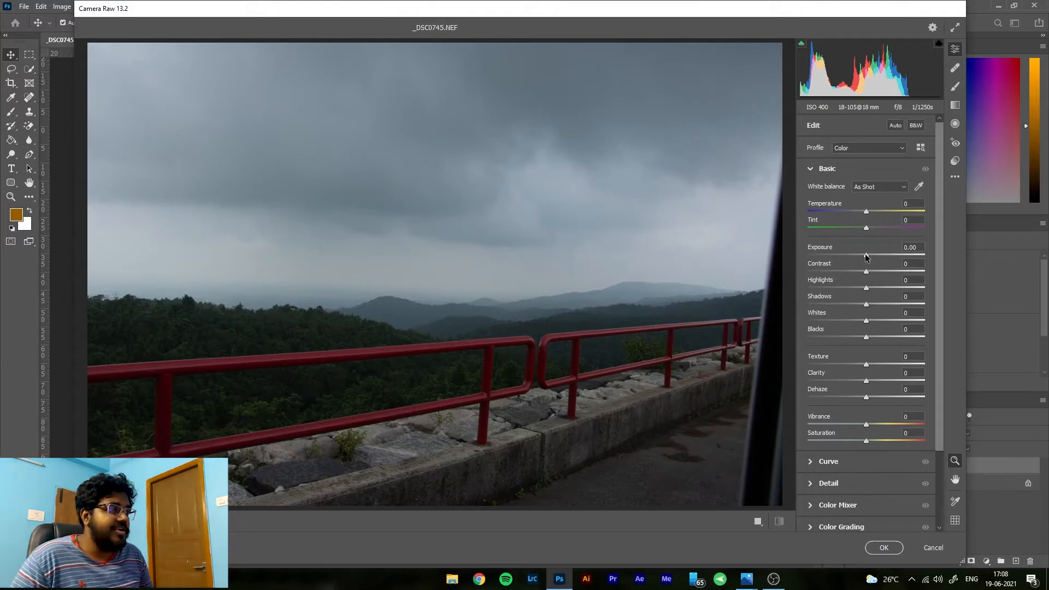
pyautogui.moveTo(865, 257); pyautogui.dragTo(809, 287)
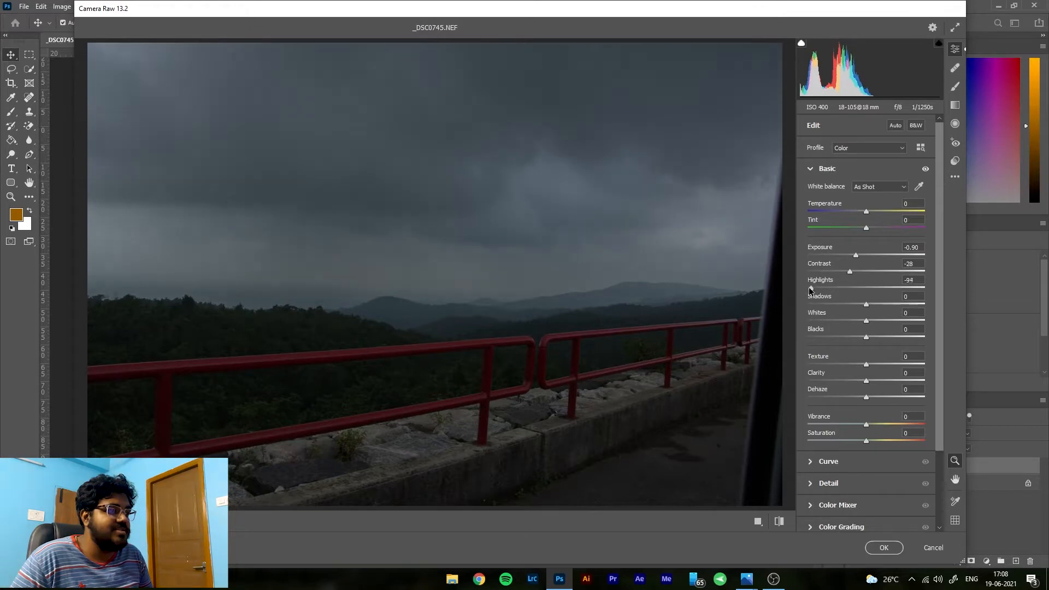
pyautogui.moveTo(867, 304); pyautogui.dragTo(808, 320)
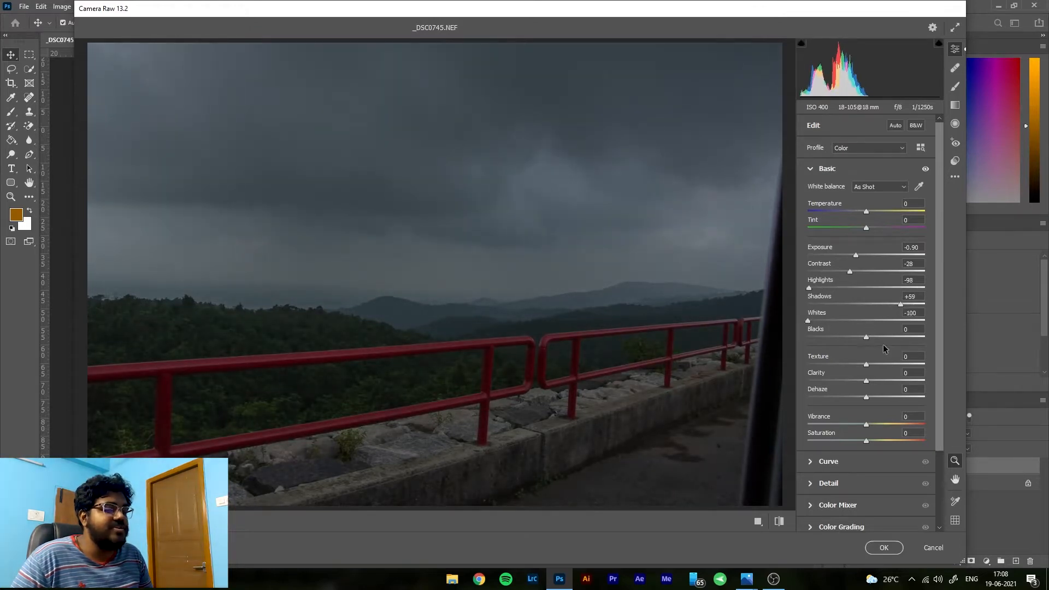
pyautogui.moveTo(865, 337); pyautogui.dragTo(808, 337)
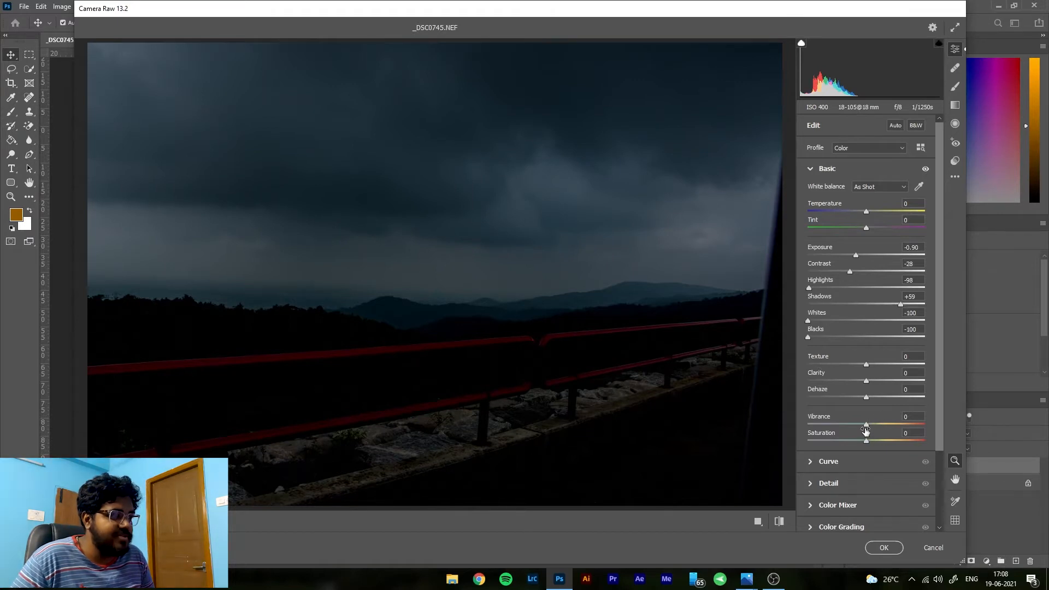
# Reduce vibrance to -37 and saturation to -31, and raise shadows to +100 to recover the foreground.
pyautogui.moveTo(866, 425); pyautogui.dragTo(844, 424)
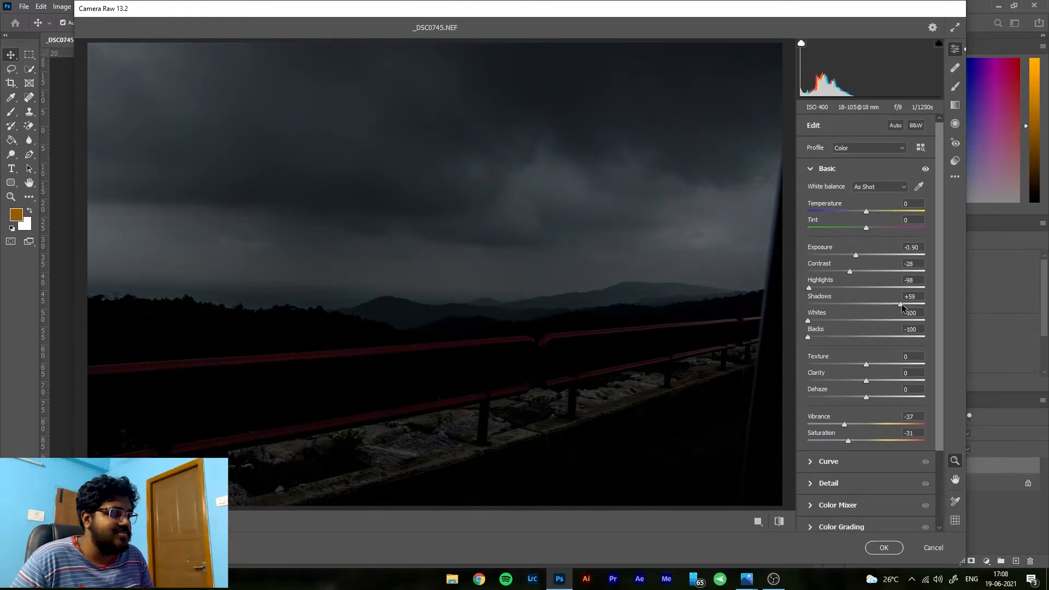
pyautogui.moveTo(901, 303); pyautogui.dragTo(926, 306)
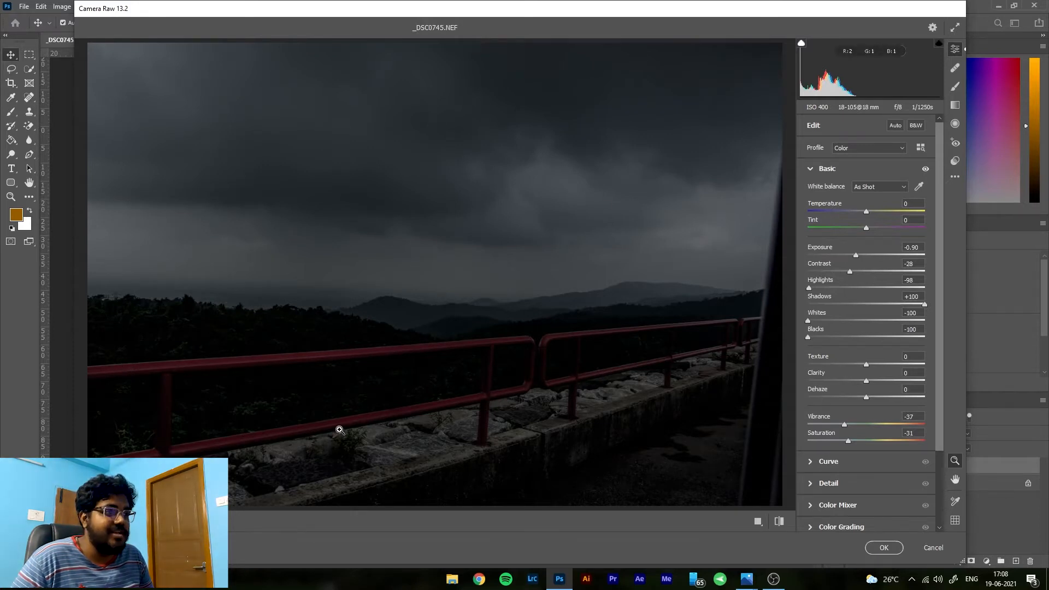
pyautogui.scroll(-2, 339, 430)
pyautogui.scroll(2, 340, 430)
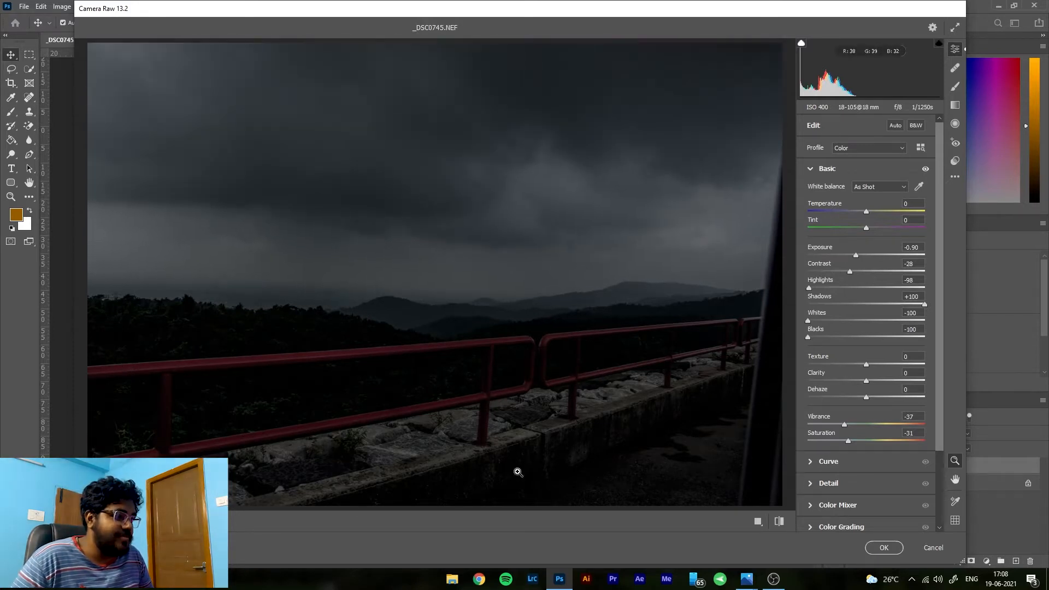
# Add three anchor points along the diagonal of the tone curve, at the quarter, middle and three-quarter tones.
pyautogui.click(811, 464)
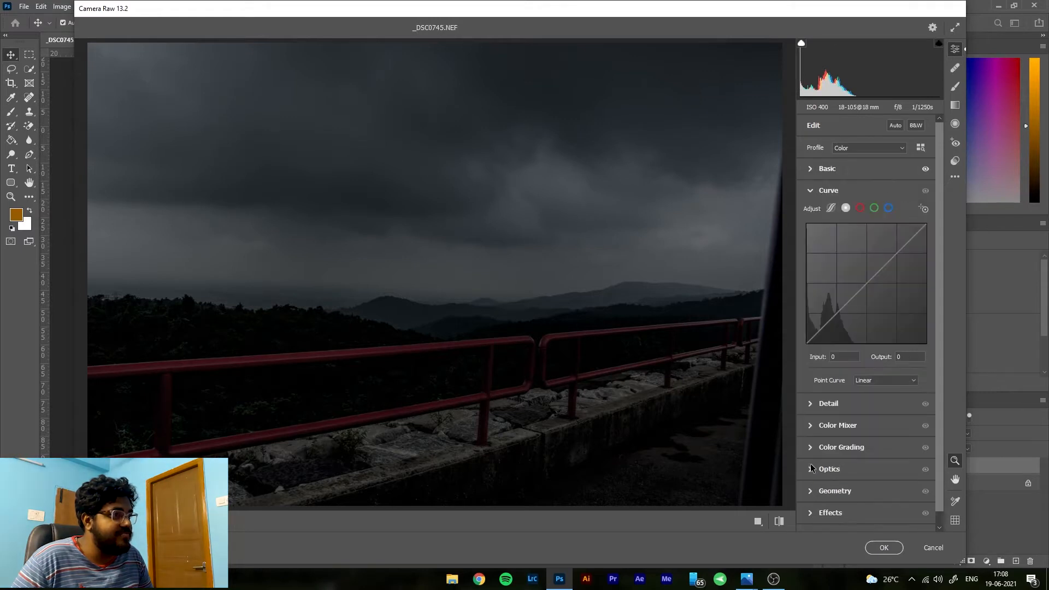
pyautogui.click(836, 315)
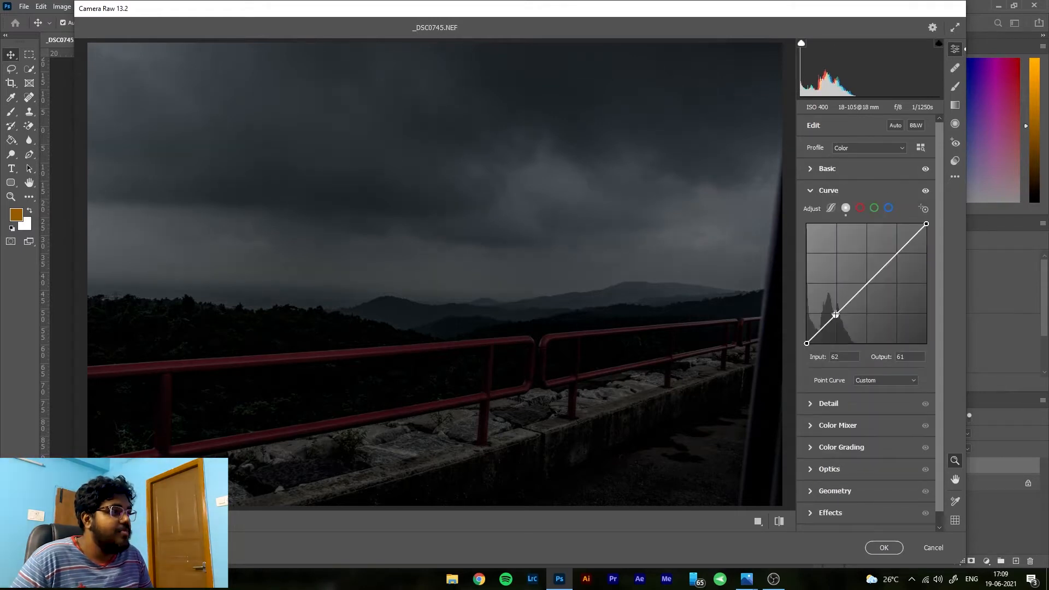
pyautogui.click(867, 283)
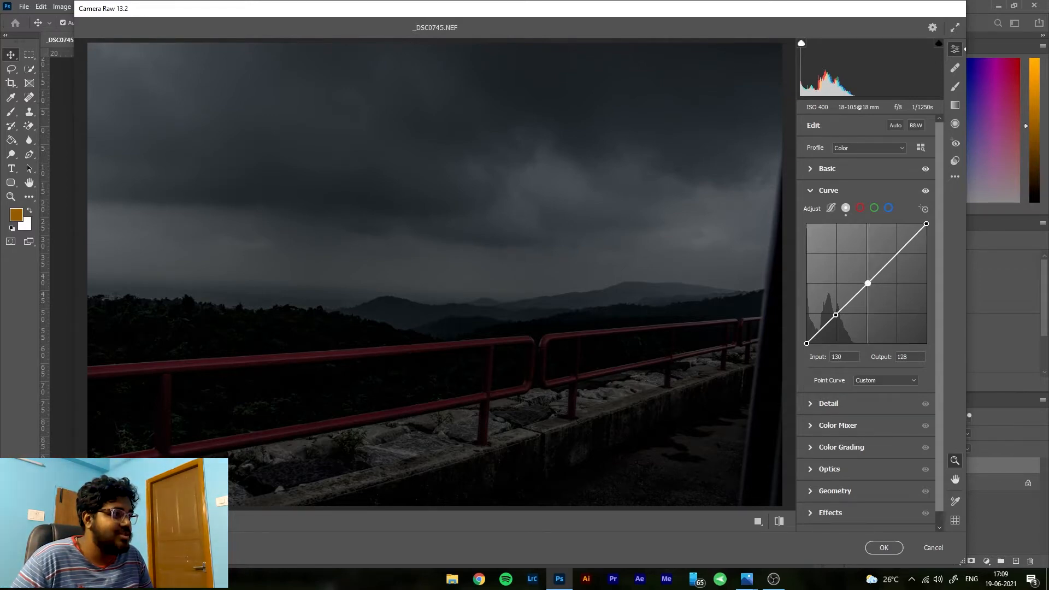
pyautogui.click(897, 253)
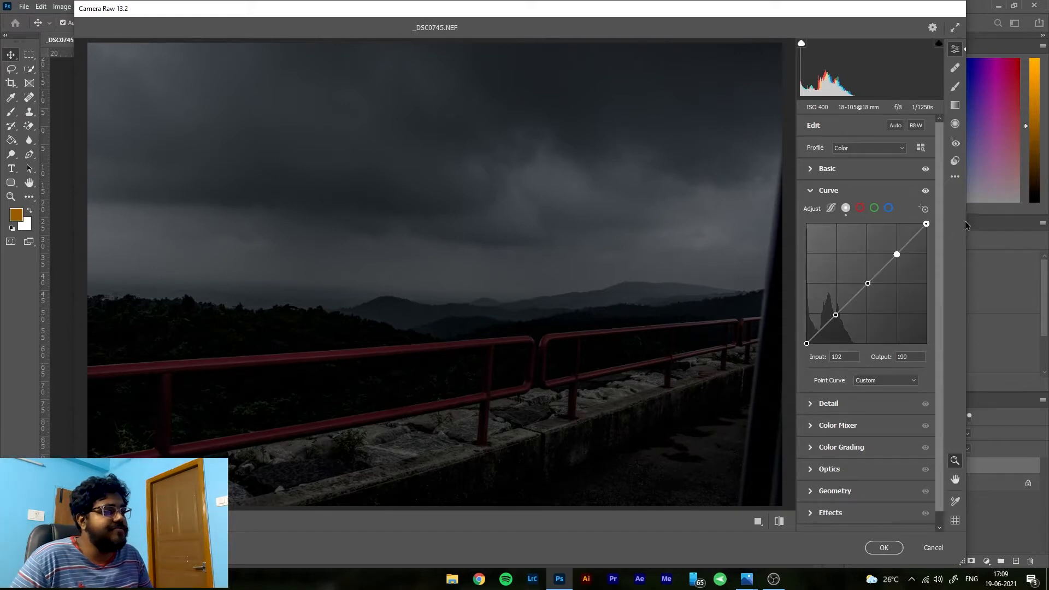
# Fade the tone curve by raising its black point to output 16 and lowering its white point to output 245.
pyautogui.moveTo(805, 343)
pyautogui.mouseDown()
pyautogui.moveTo(807, 325)
pyautogui.moveTo(806, 336)
pyautogui.mouseUp()
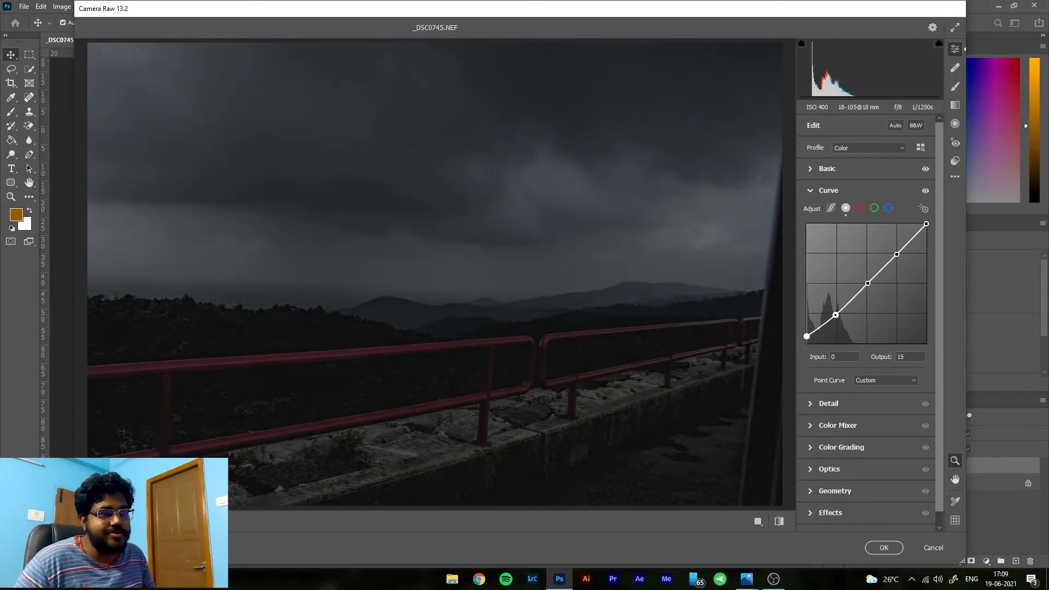
pyautogui.moveTo(807, 336); pyautogui.dragTo(807, 335)
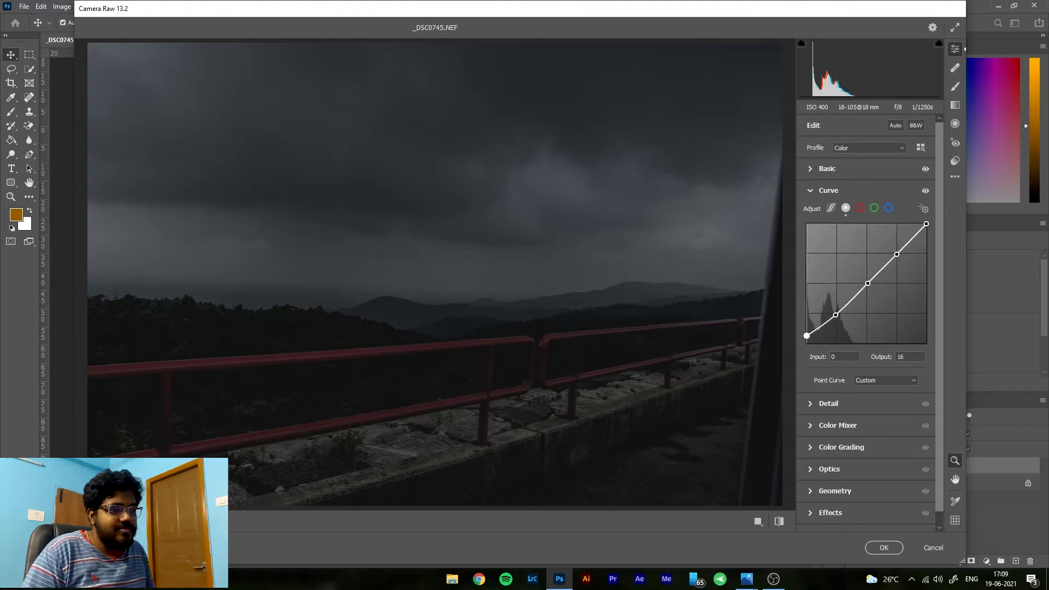
pyautogui.moveTo(806, 335); pyautogui.dragTo(926, 228)
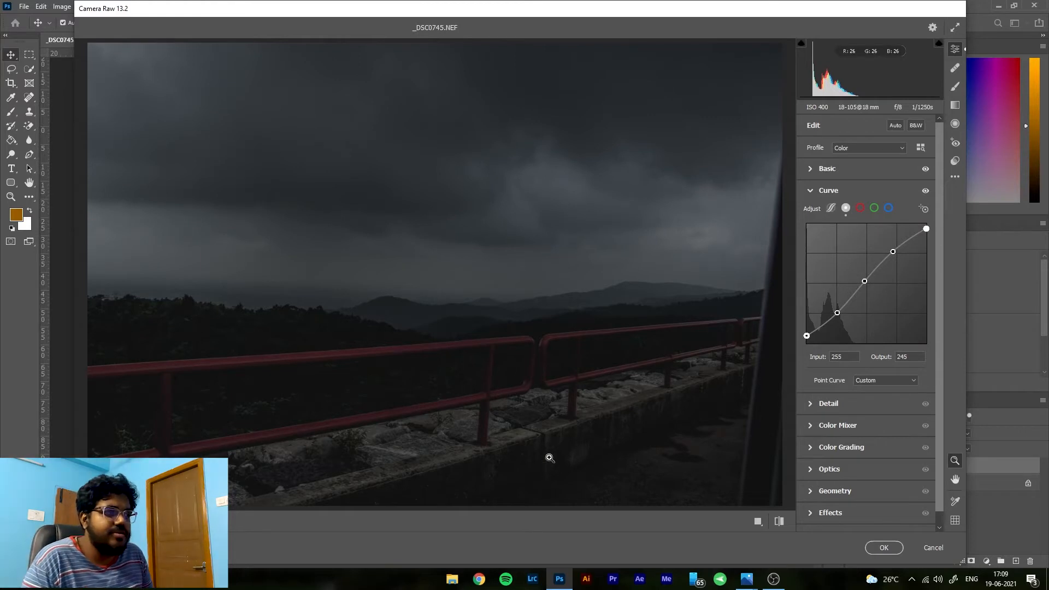
# Set the Color Mixer hues to reds -11, oranges +100, yellows -100, greens +53 and aquas +100, keeping blues at 0.
pyautogui.click(811, 426)
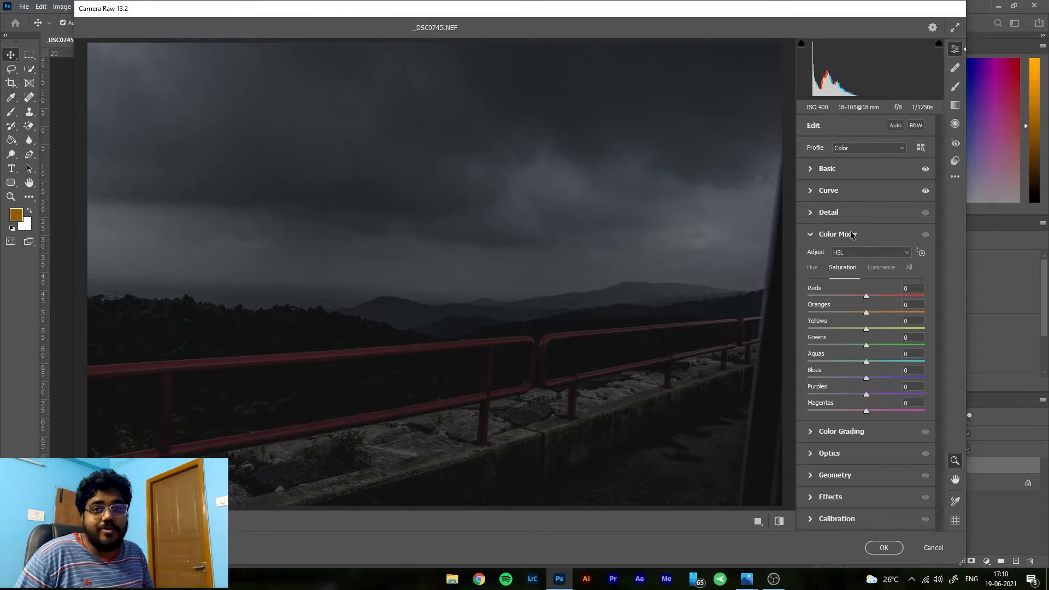
pyautogui.click(813, 267)
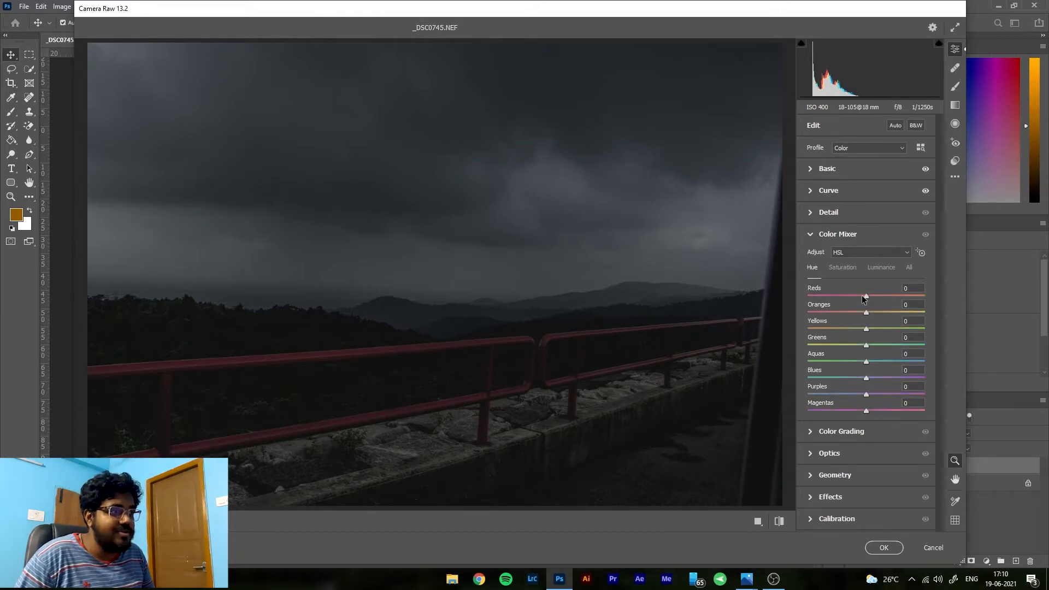
pyautogui.moveTo(865, 296); pyautogui.dragTo(785, 326)
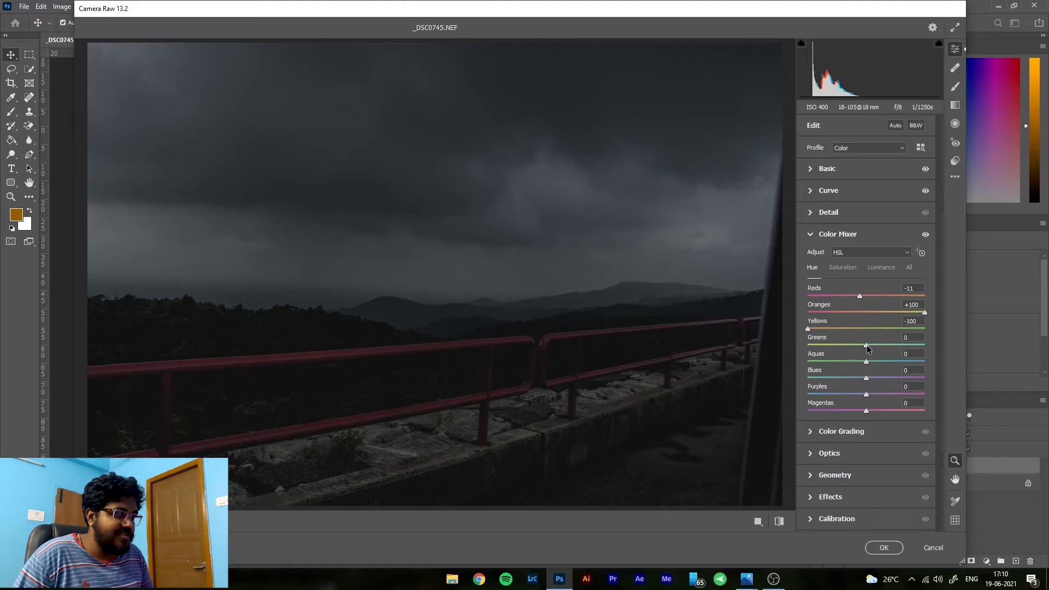
pyautogui.moveTo(866, 345); pyautogui.dragTo(896, 344)
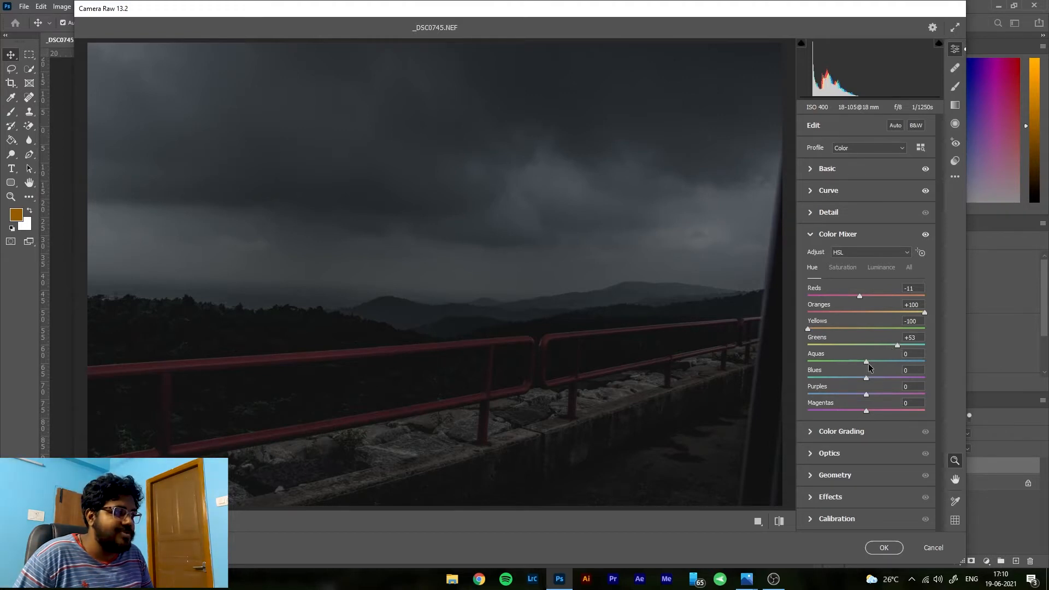
pyautogui.moveTo(867, 362); pyautogui.dragTo(923, 363)
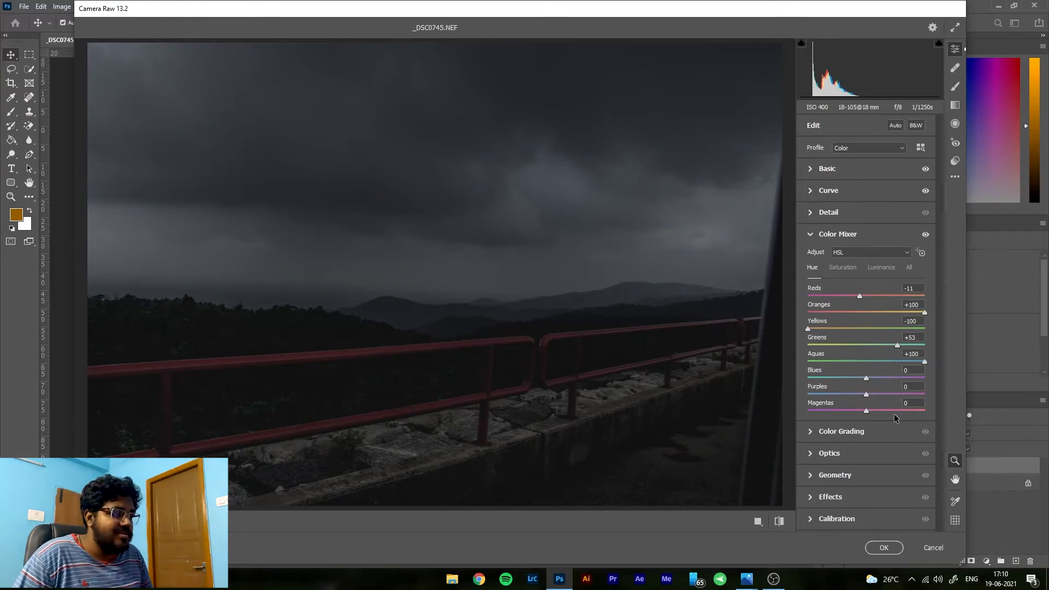
pyautogui.moveTo(866, 378)
pyautogui.mouseDown()
pyautogui.moveTo(825, 380)
pyautogui.moveTo(876, 381)
pyautogui.mouseUp()
pyautogui.click(911, 369)
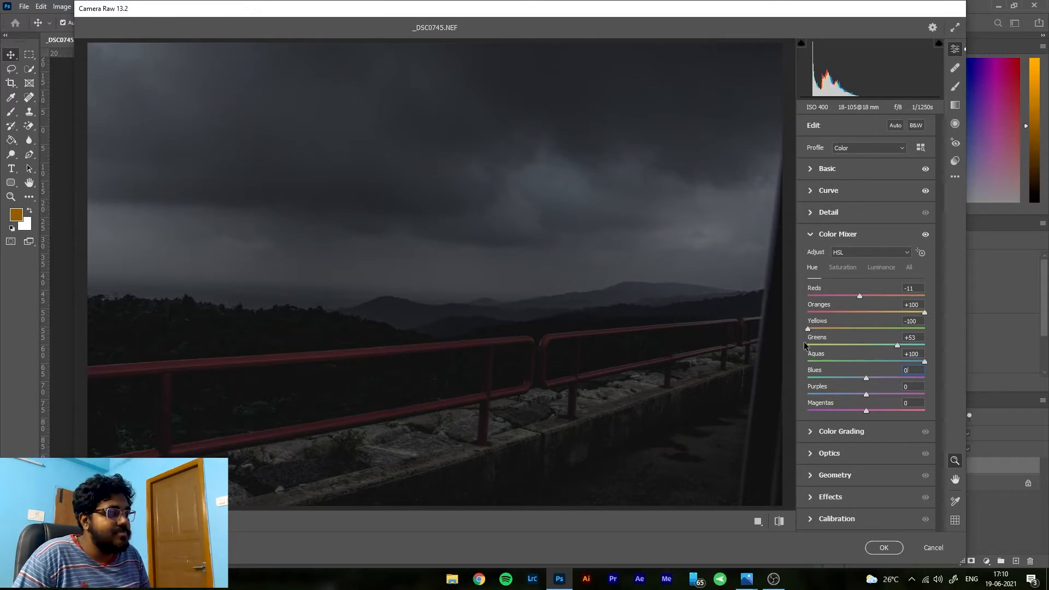
# Set the Color Mixer saturation of reds to +2 and of greens to -56.
pyautogui.click(843, 266)
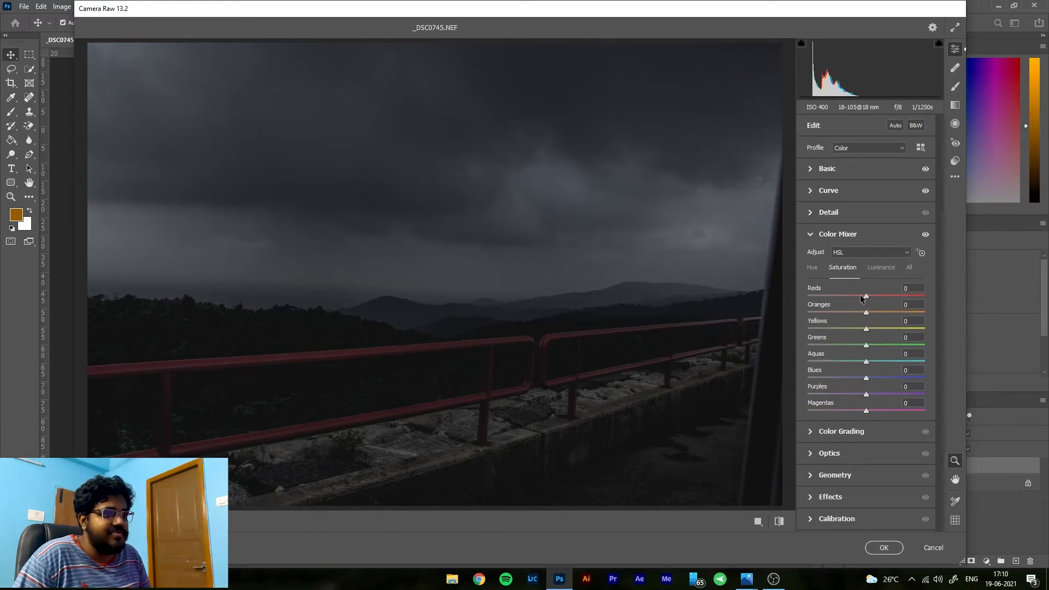
pyautogui.moveTo(865, 295)
pyautogui.mouseDown()
pyautogui.moveTo(847, 291)
pyautogui.moveTo(876, 295)
pyautogui.moveTo(865, 296)
pyautogui.mouseUp()
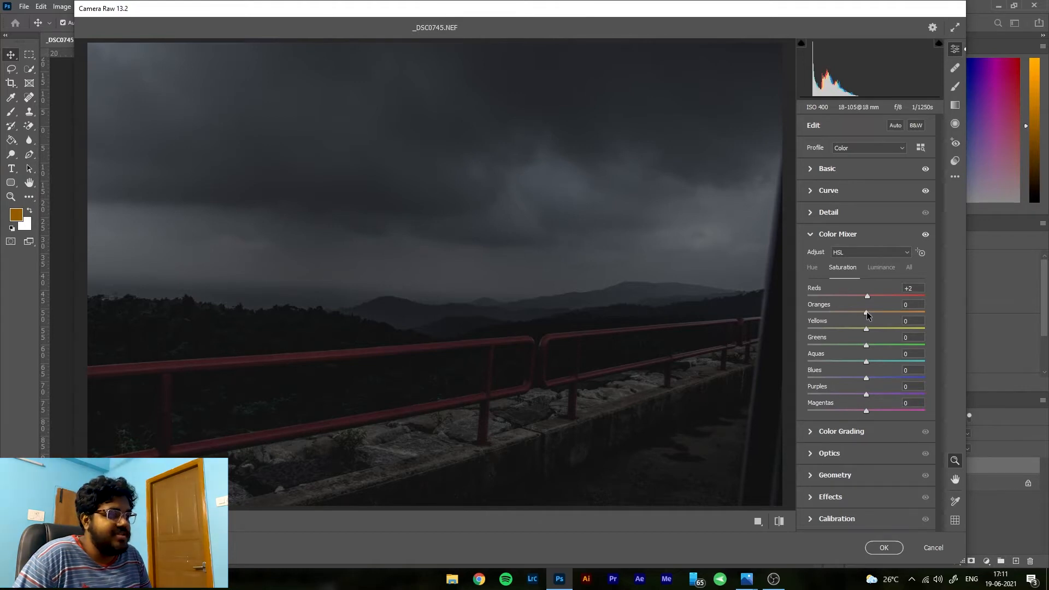
pyautogui.moveTo(866, 345); pyautogui.dragTo(833, 343)
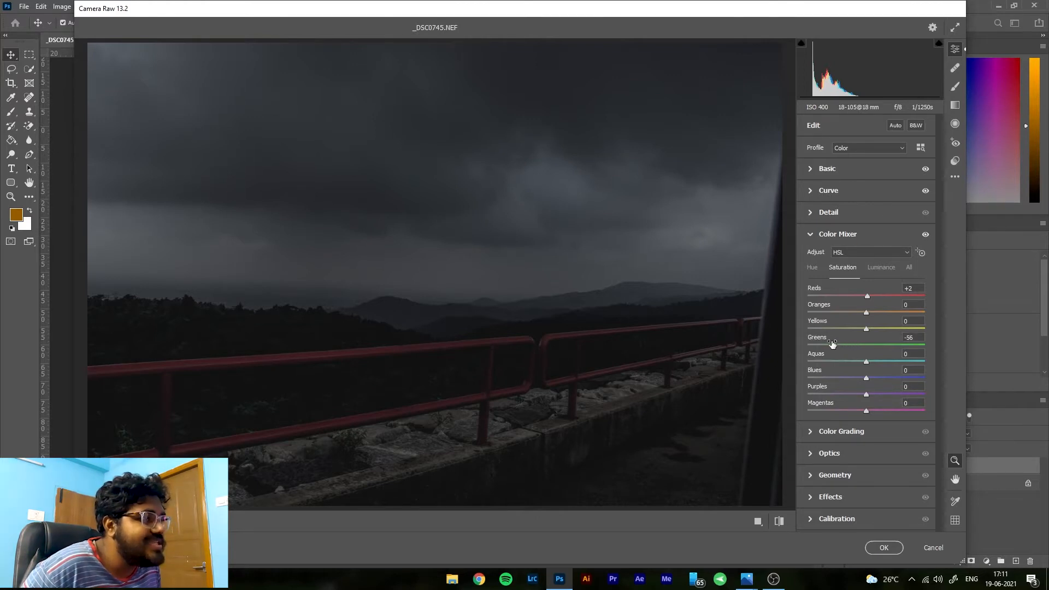
# Lower the Color Mixer luminance to reds -66, oranges -79, yellows -79 and greens -76.
pyautogui.click(878, 269)
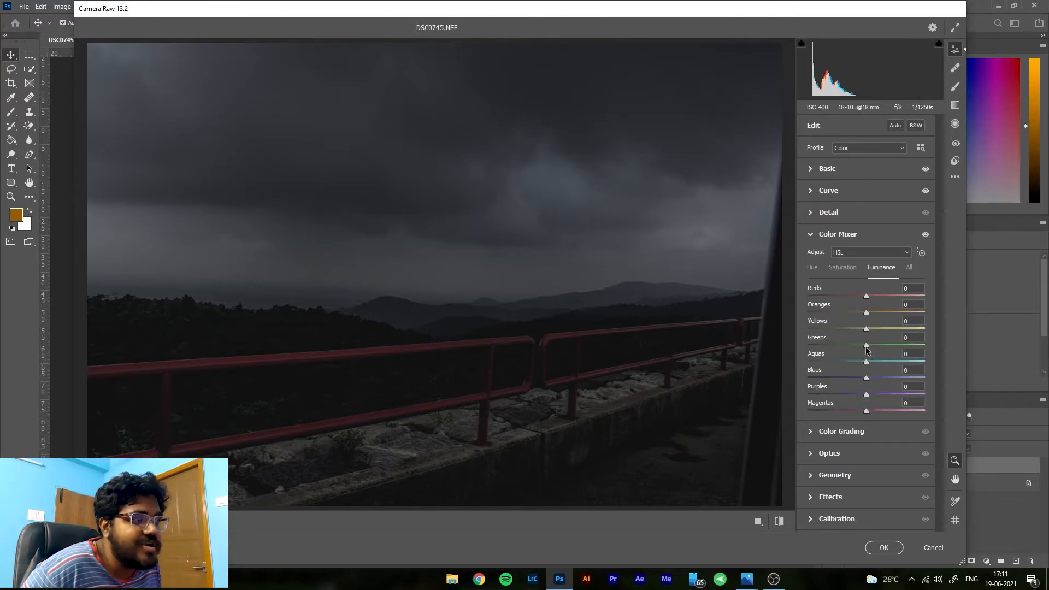
pyautogui.moveTo(867, 349); pyautogui.dragTo(822, 344)
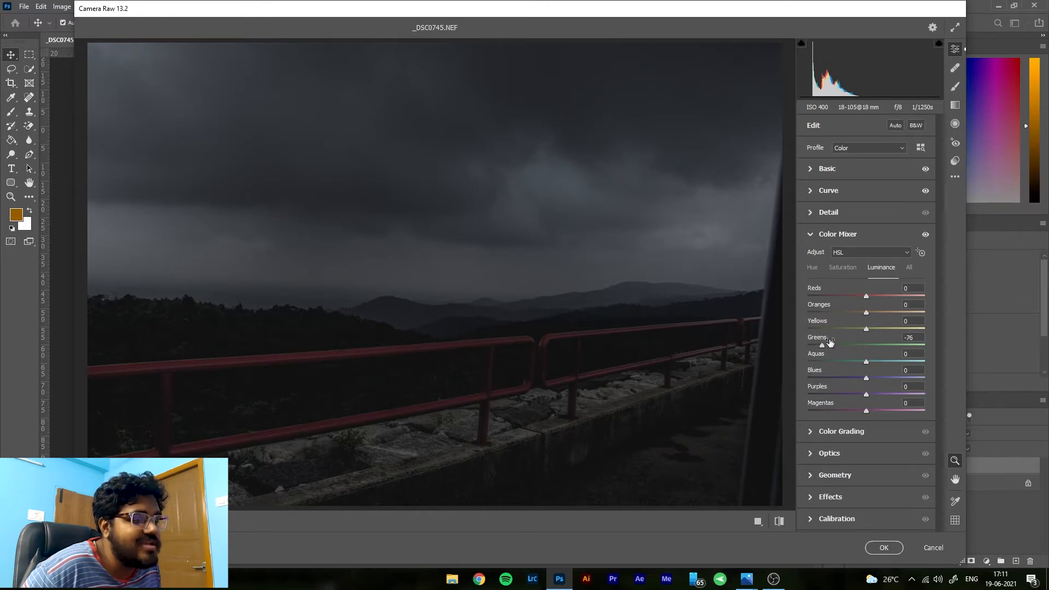
pyautogui.moveTo(866, 298); pyautogui.dragTo(816, 328)
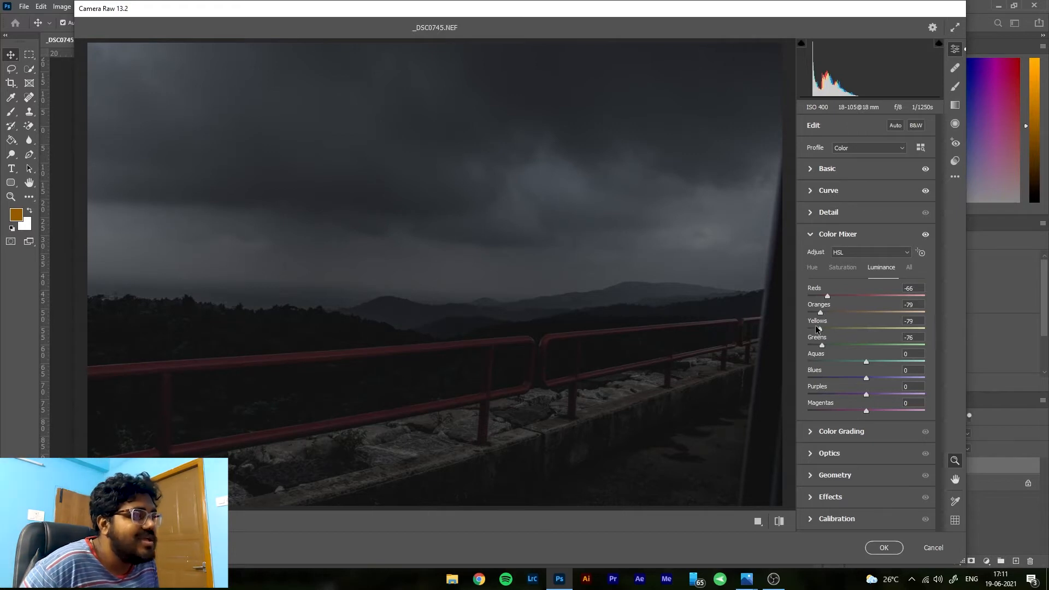
# Set the Color Mixer saturation to reds +18, oranges +44, yellows +8, greens -38, aquas +50 and blues +44.
pyautogui.click(842, 268)
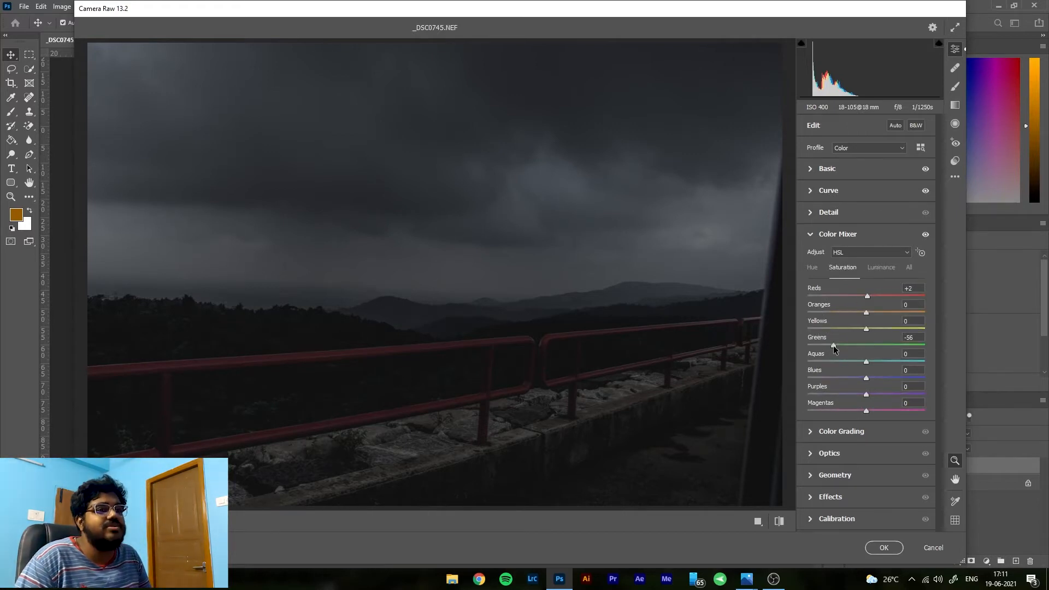
pyautogui.moveTo(843, 345); pyautogui.dragTo(890, 349)
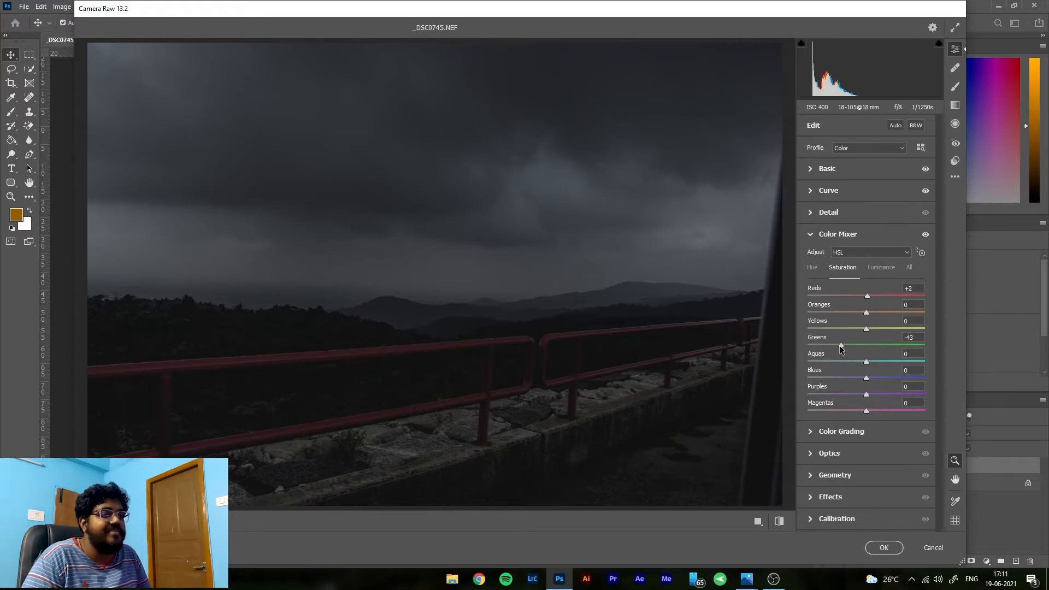
pyautogui.moveTo(839, 345); pyautogui.dragTo(841, 345)
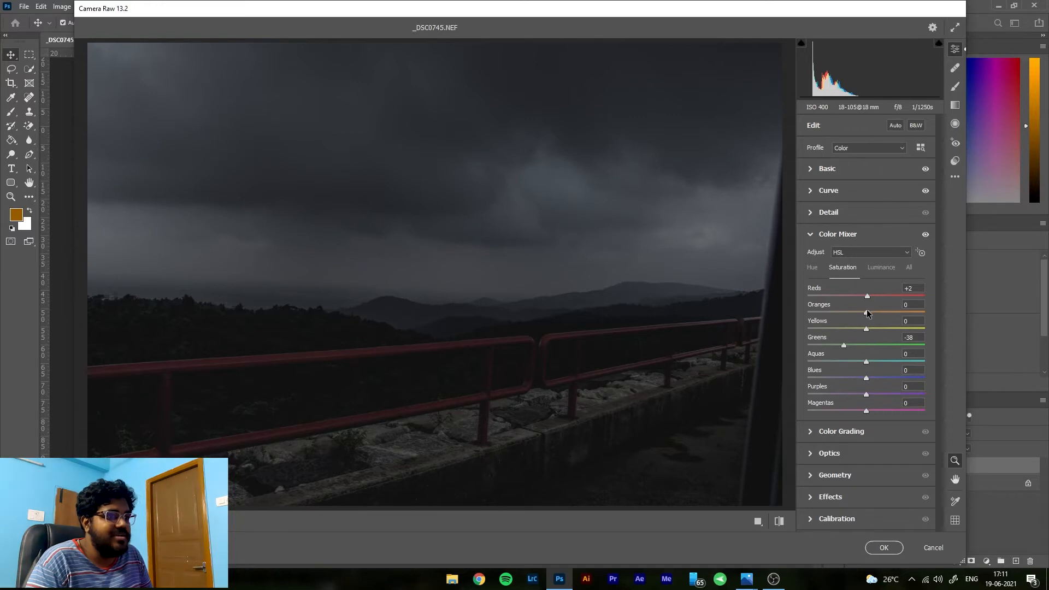
pyautogui.moveTo(865, 311)
pyautogui.mouseDown()
pyautogui.moveTo(894, 316)
pyautogui.moveTo(872, 330)
pyautogui.mouseUp()
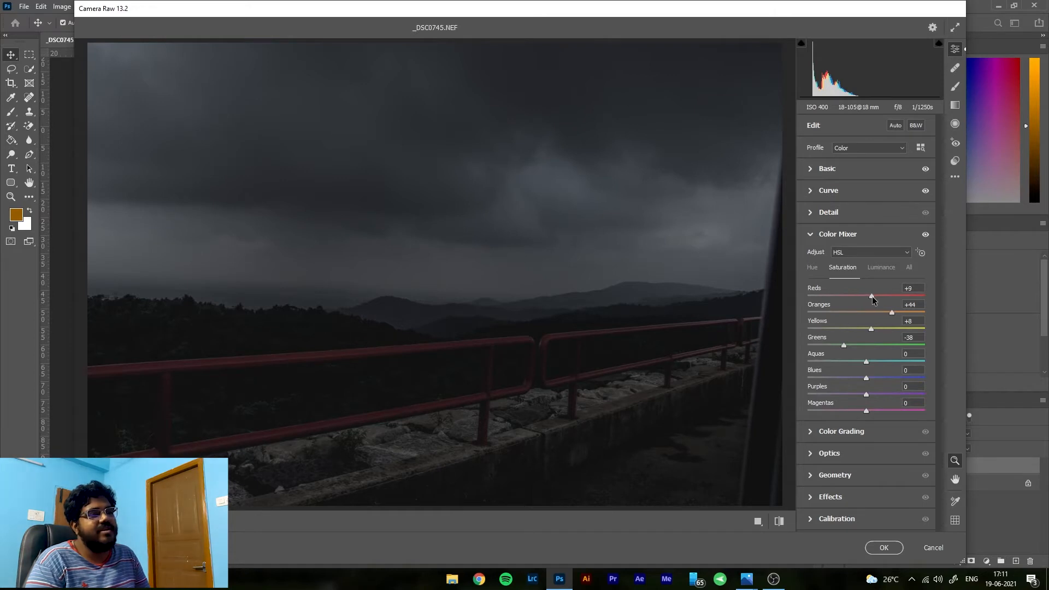
pyautogui.moveTo(872, 296); pyautogui.dragTo(874, 297)
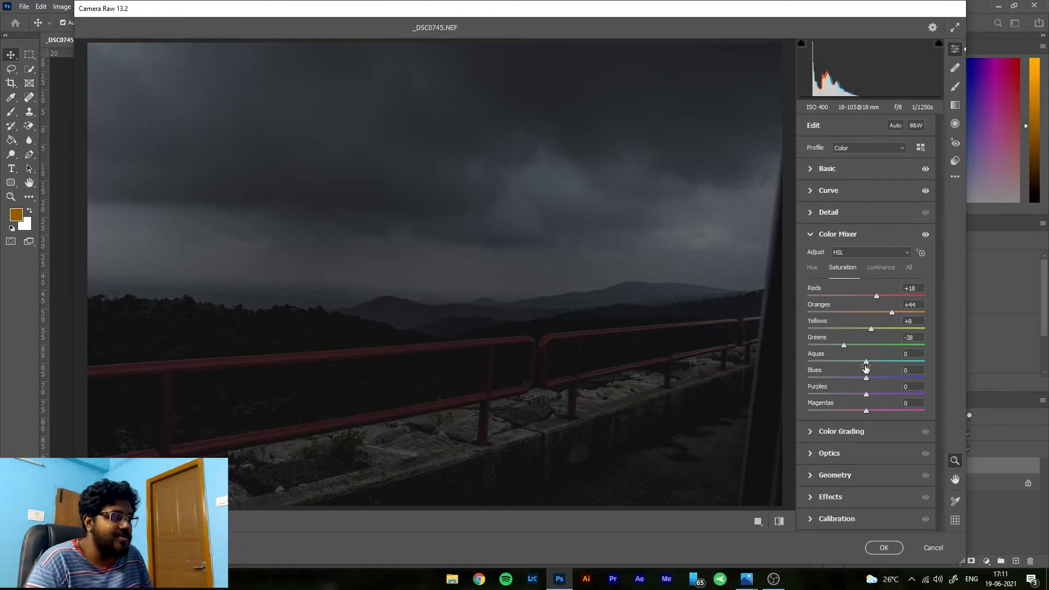
pyautogui.moveTo(899, 365); pyautogui.dragTo(890, 385)
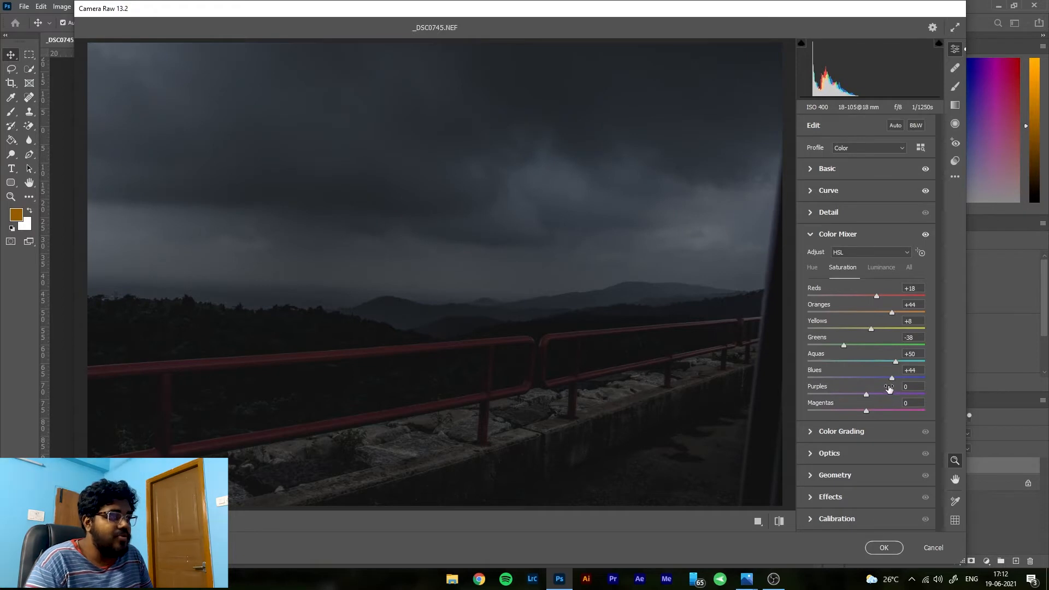
# In the Basic adjustments, set exposure to -1.10, clarity to -23 and dehaze to -2.
pyautogui.click(811, 168)
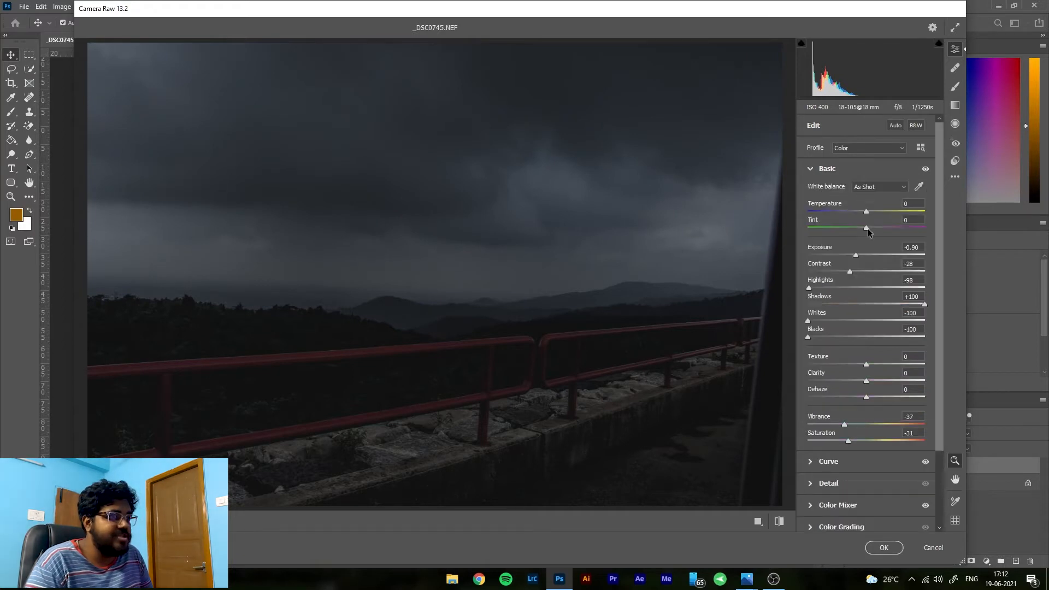
pyautogui.moveTo(856, 255); pyautogui.dragTo(853, 254)
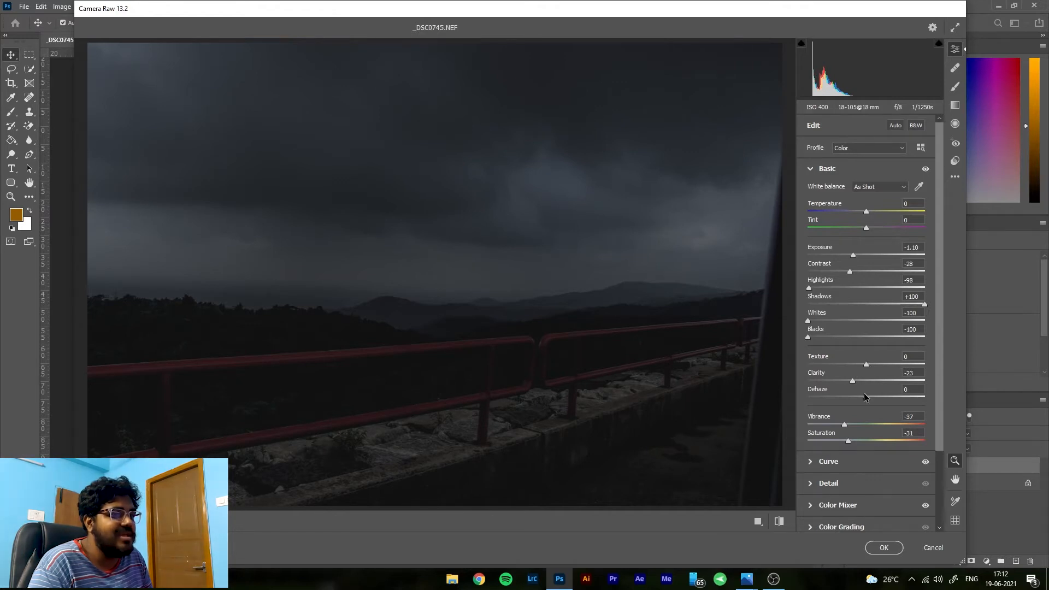
pyautogui.moveTo(866, 399)
pyautogui.mouseDown()
pyautogui.moveTo(854, 400)
pyautogui.moveTo(865, 399)
pyautogui.mouseUp()
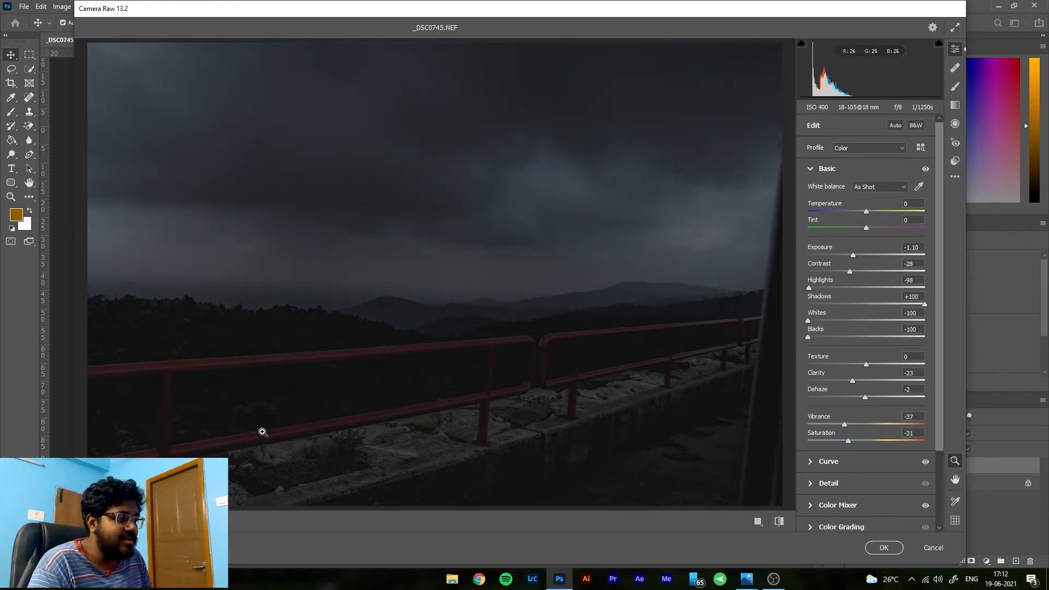
# Lower the Color Mixer luminance to yellows -100, greens -52, aquas -81 and blues -100.
pyautogui.scroll(-1, 843, 483)
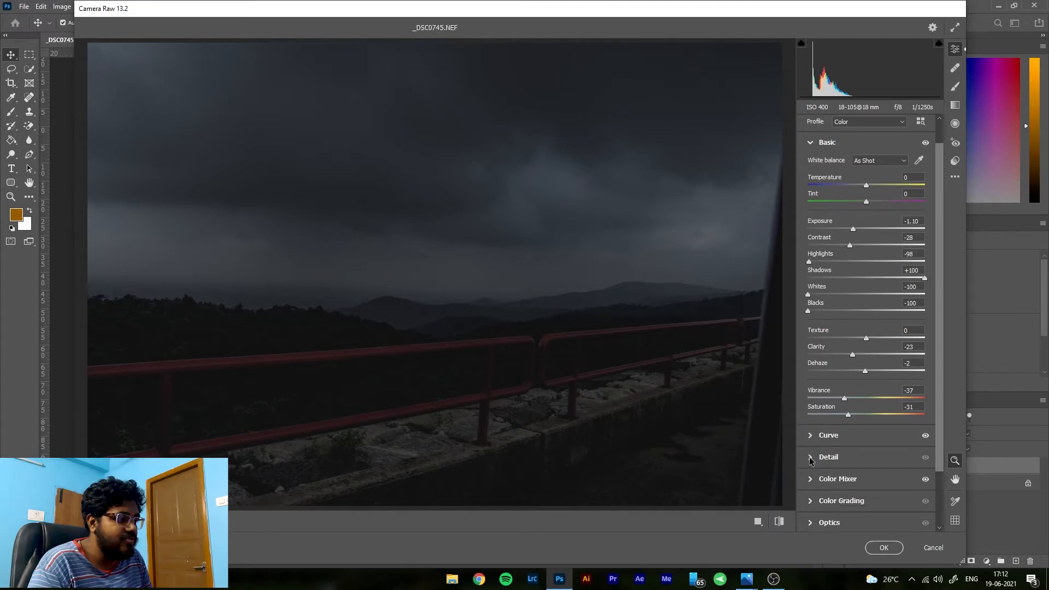
pyautogui.click(805, 485)
pyautogui.click(881, 267)
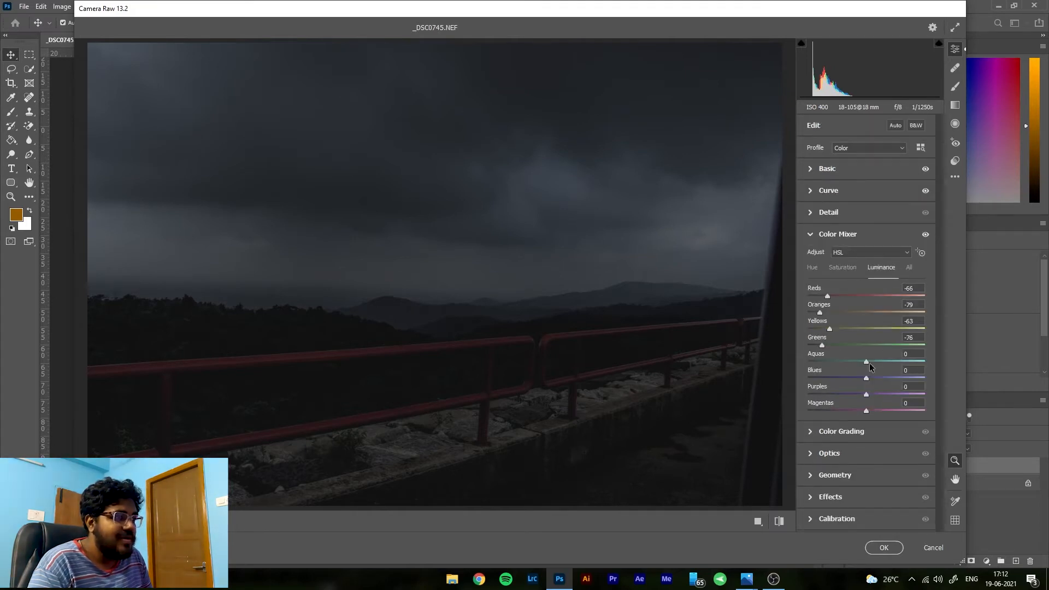
pyautogui.moveTo(821, 347); pyautogui.dragTo(806, 346)
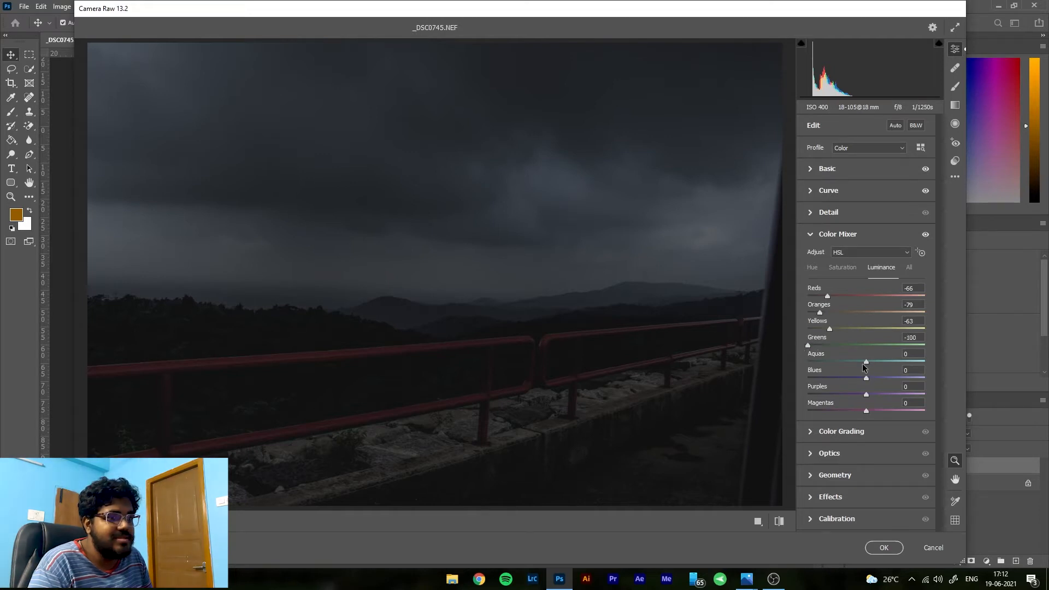
pyautogui.moveTo(866, 362); pyautogui.dragTo(803, 329)
pyautogui.moveTo(866, 378); pyautogui.dragTo(826, 366)
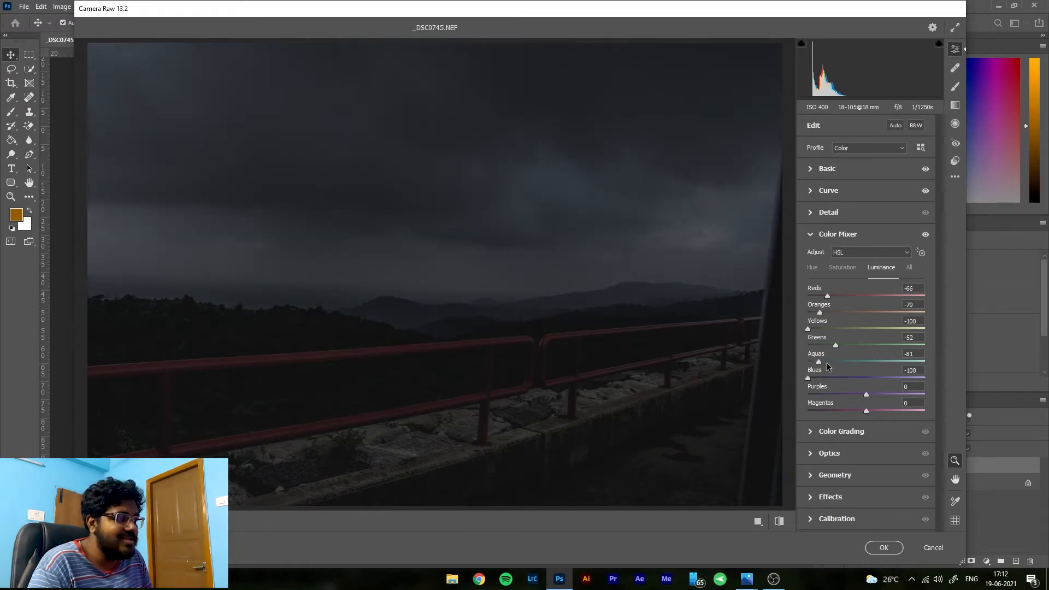
# Set the Color Mixer saturation of greens to -58 and the point curve's black point output to 15.
pyautogui.click(842, 267)
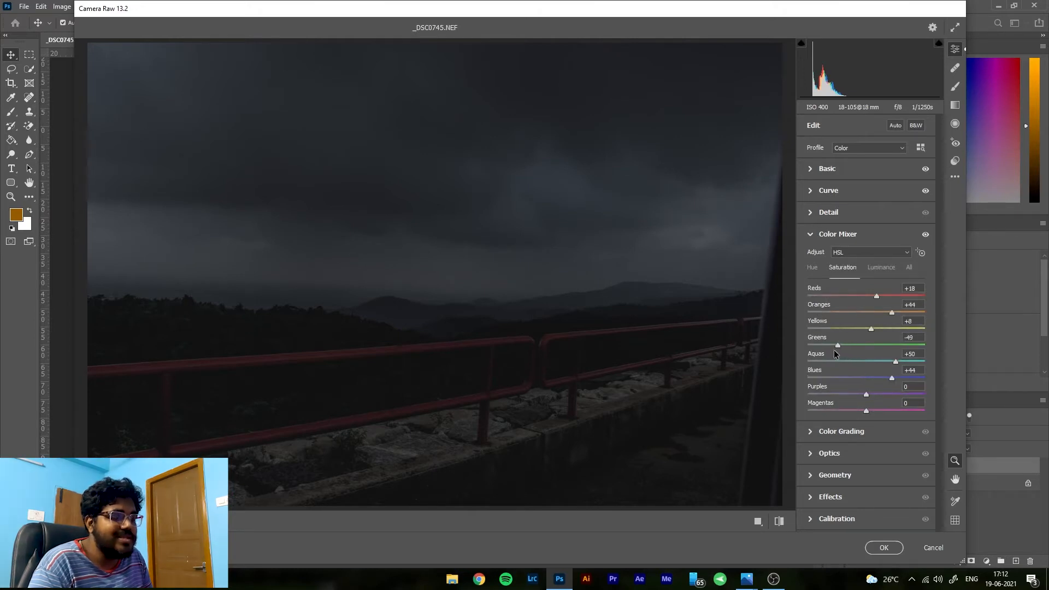
pyautogui.moveTo(828, 348); pyautogui.dragTo(799, 348)
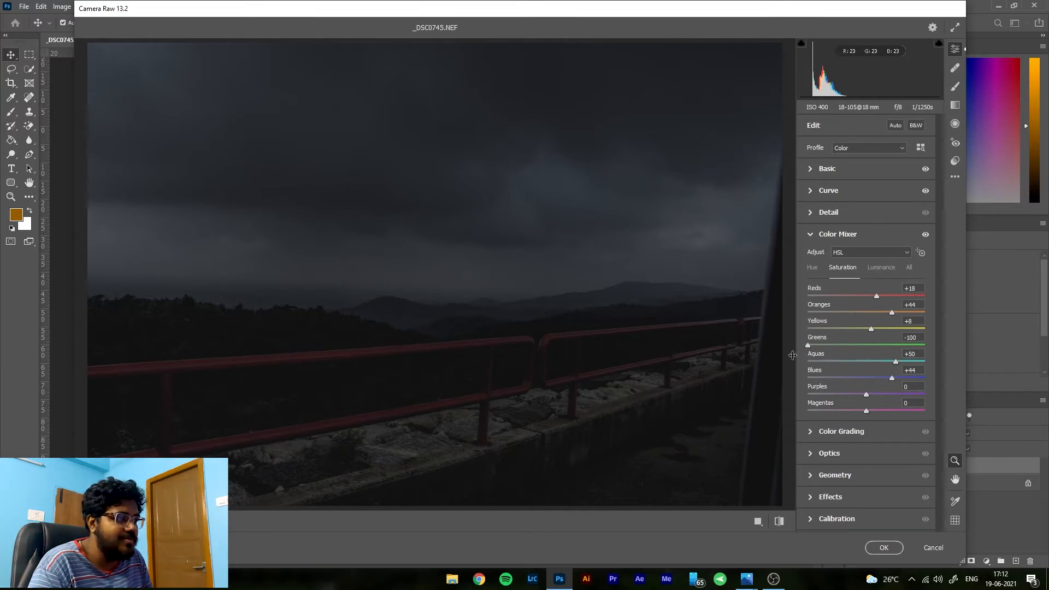
pyautogui.moveTo(811, 344); pyautogui.dragTo(832, 349)
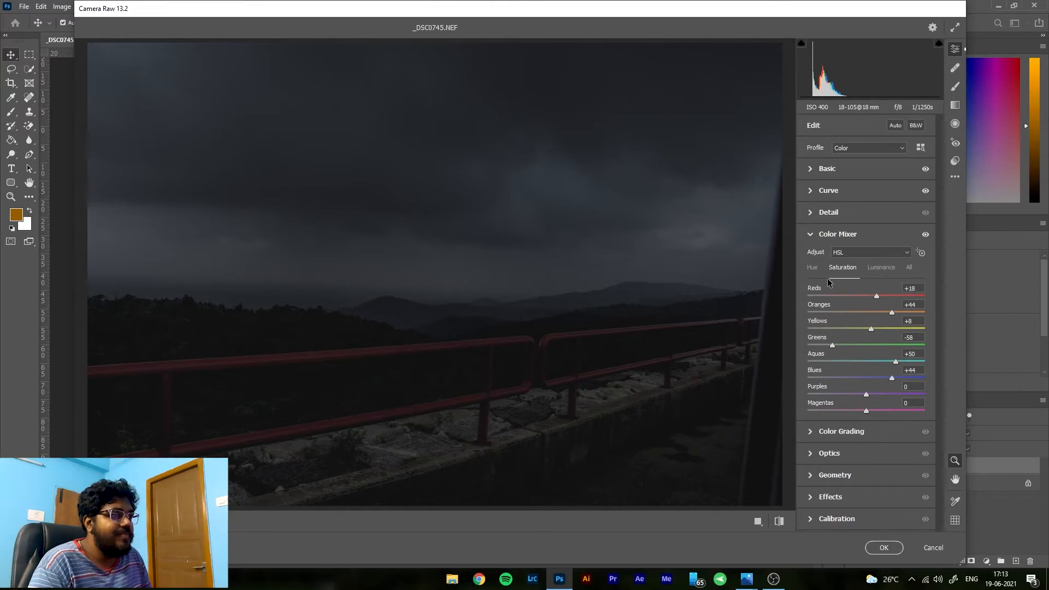
pyautogui.click(811, 191)
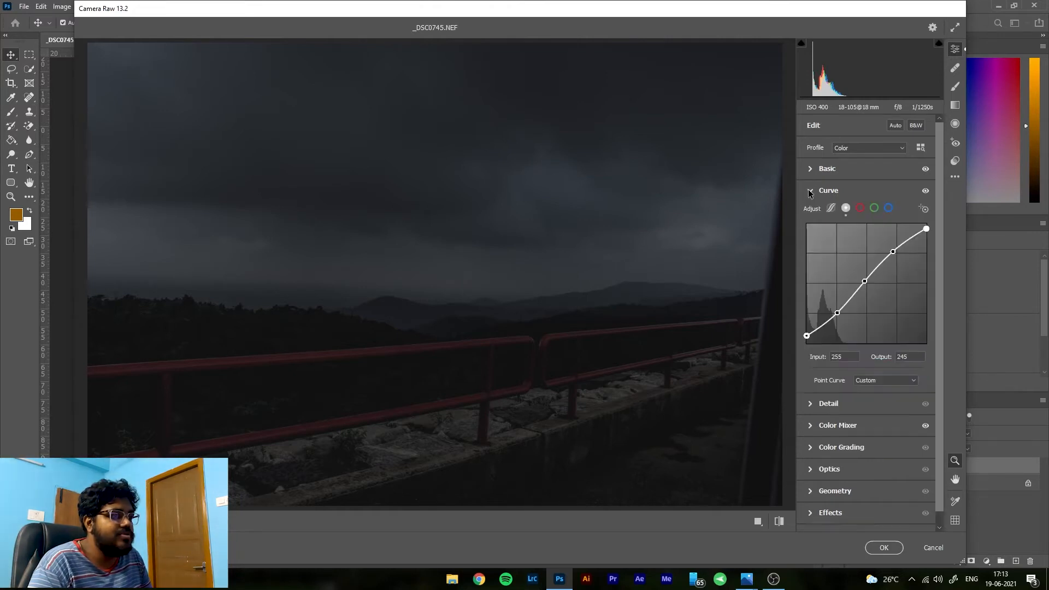
pyautogui.moveTo(807, 336); pyautogui.dragTo(806, 335)
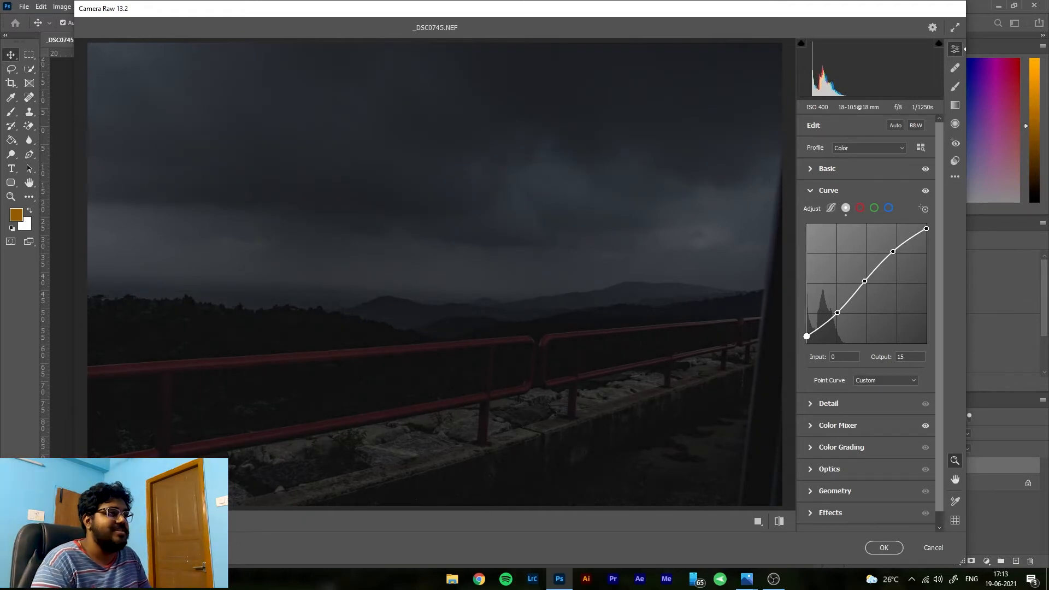
# Set contrast to -53 and exposure to -1.05, and apply the Camera Raw Filter to the roadside photo.
pyautogui.click(810, 171)
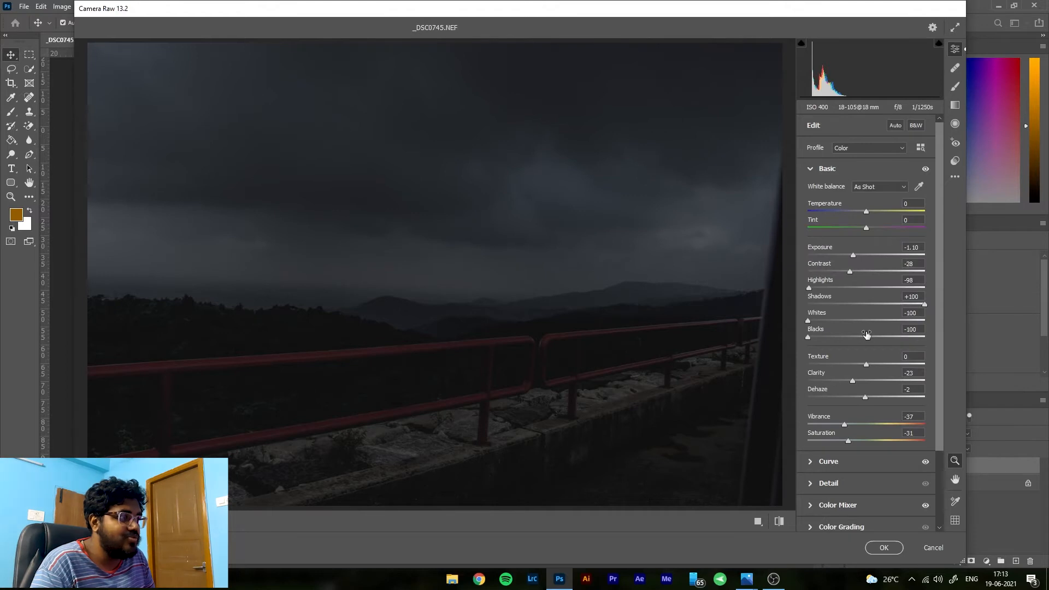
pyautogui.moveTo(848, 271)
pyautogui.mouseDown()
pyautogui.moveTo(860, 273)
pyautogui.moveTo(834, 268)
pyautogui.mouseUp()
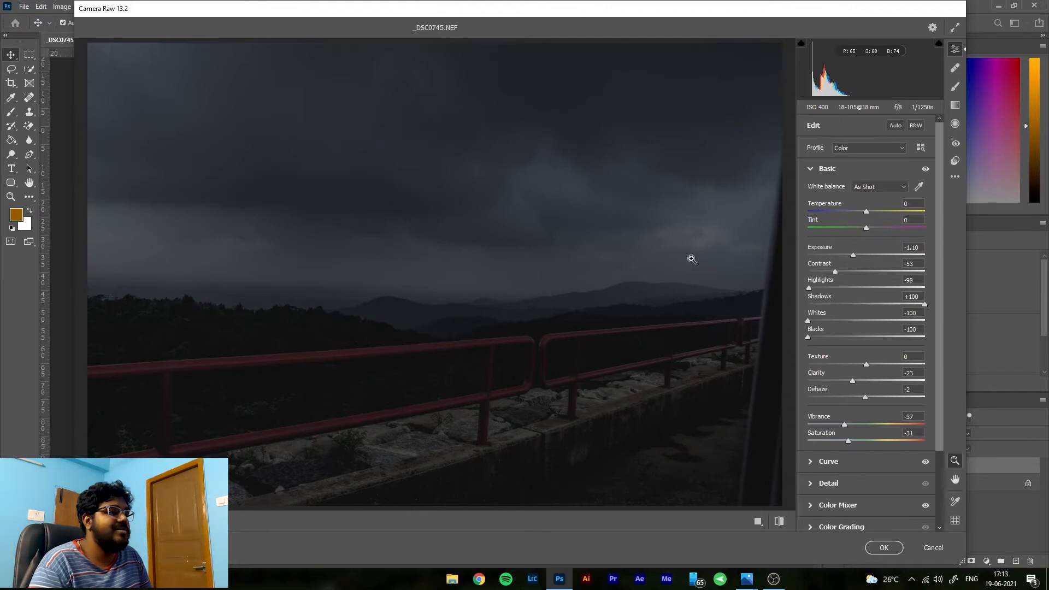
pyautogui.moveTo(852, 255); pyautogui.dragTo(858, 255)
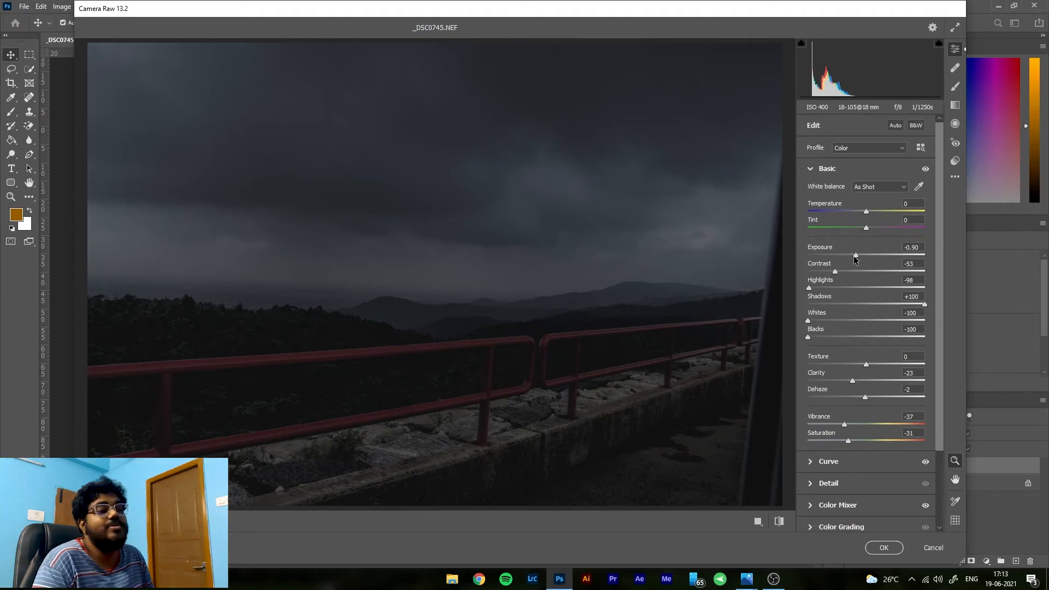
pyautogui.moveTo(856, 255); pyautogui.dragTo(853, 255)
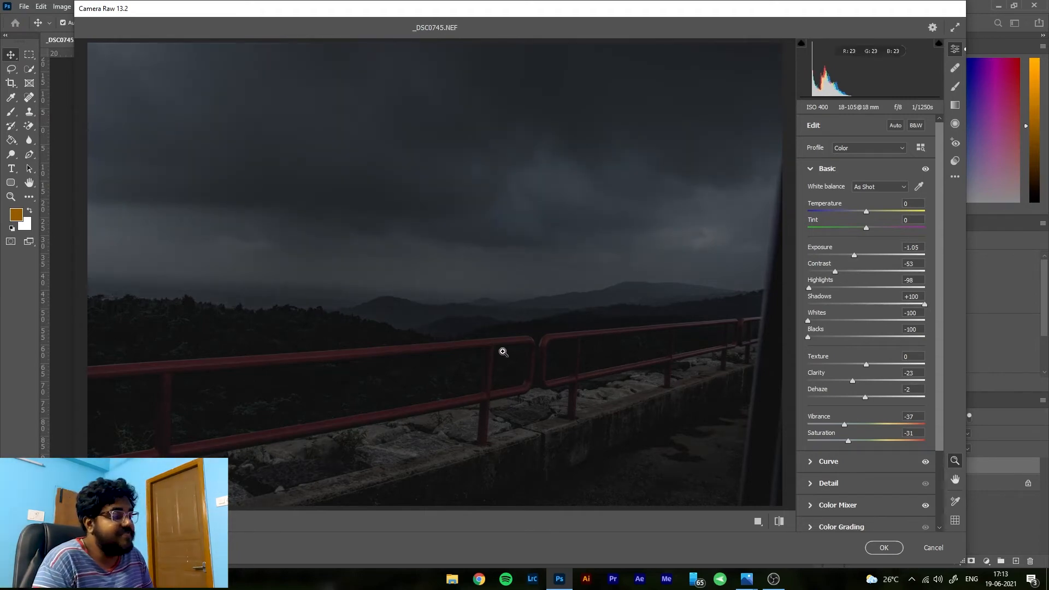
pyautogui.click(885, 548)
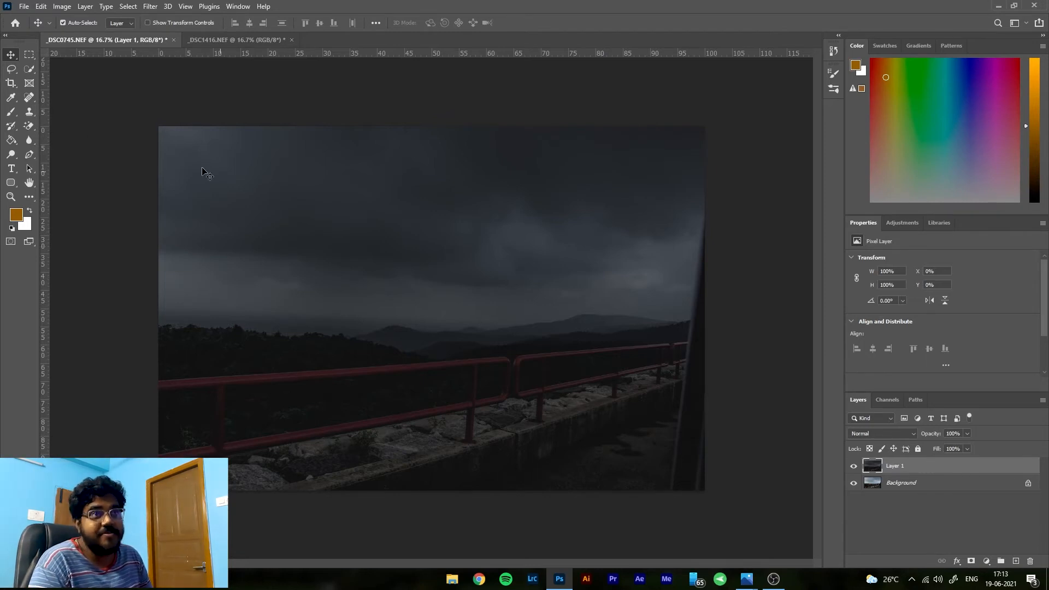
# Duplicate the background layer of _DSC1416.NEF and open the Camera Raw Filter on the copy.
pyautogui.click(215, 41)
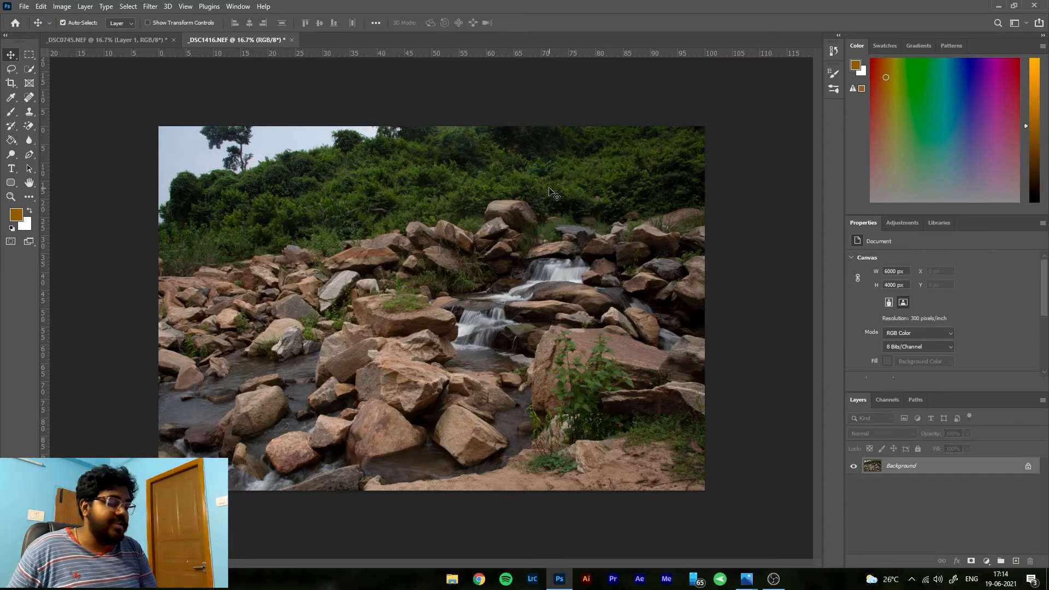
pyautogui.hotkey('ctrl', 'j')
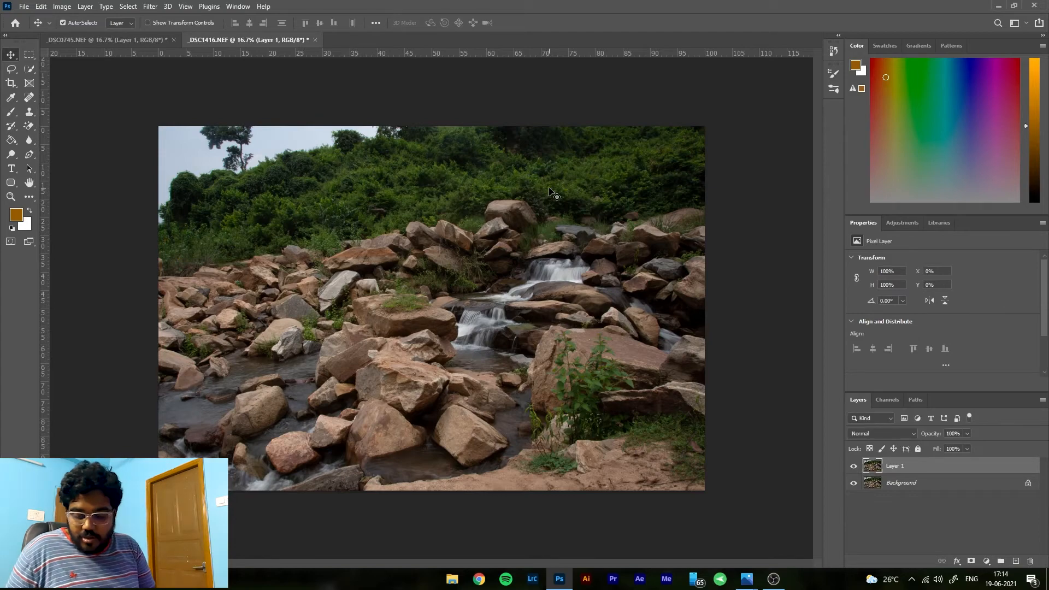
pyautogui.press('ctrl')
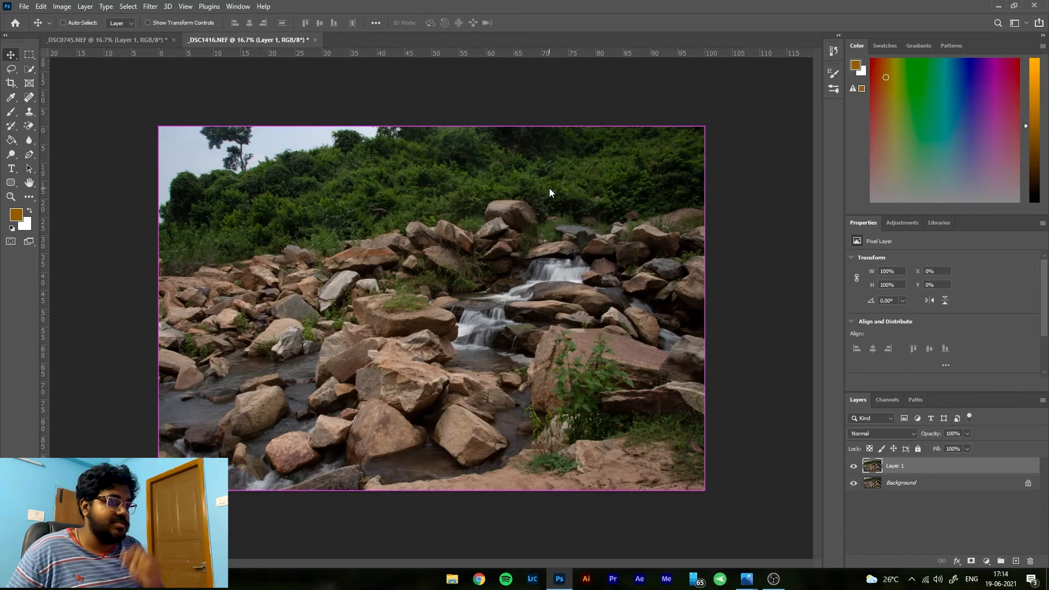
pyautogui.hotkey('ctrl', 'shift', 'a')
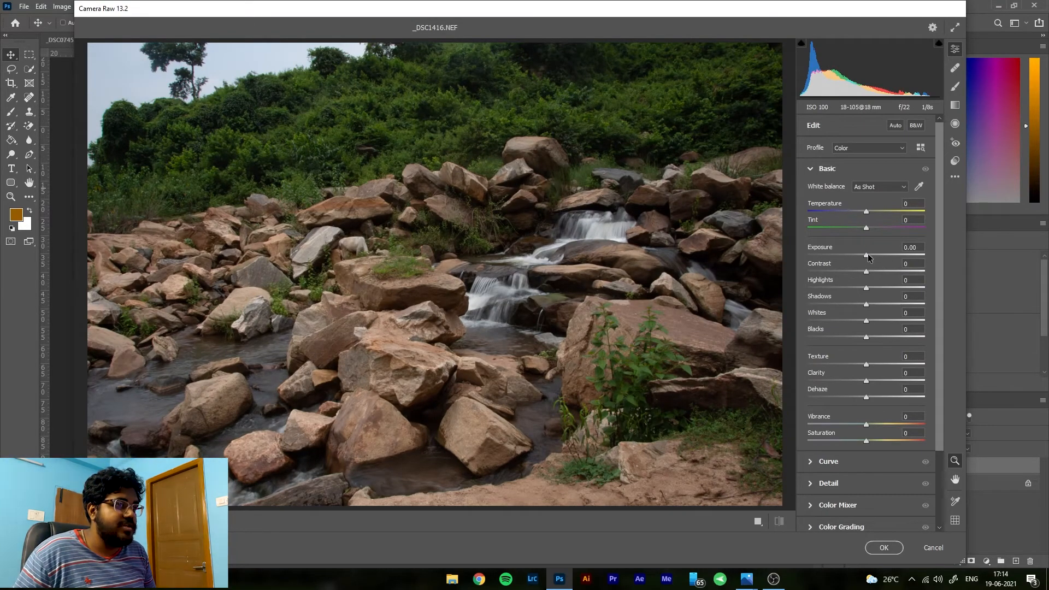
# Set exposure to -1.15, contrast to +31, highlights to -100, shadows to +47, and whites and blacks to -100.
pyautogui.moveTo(867, 253); pyautogui.dragTo(853, 256)
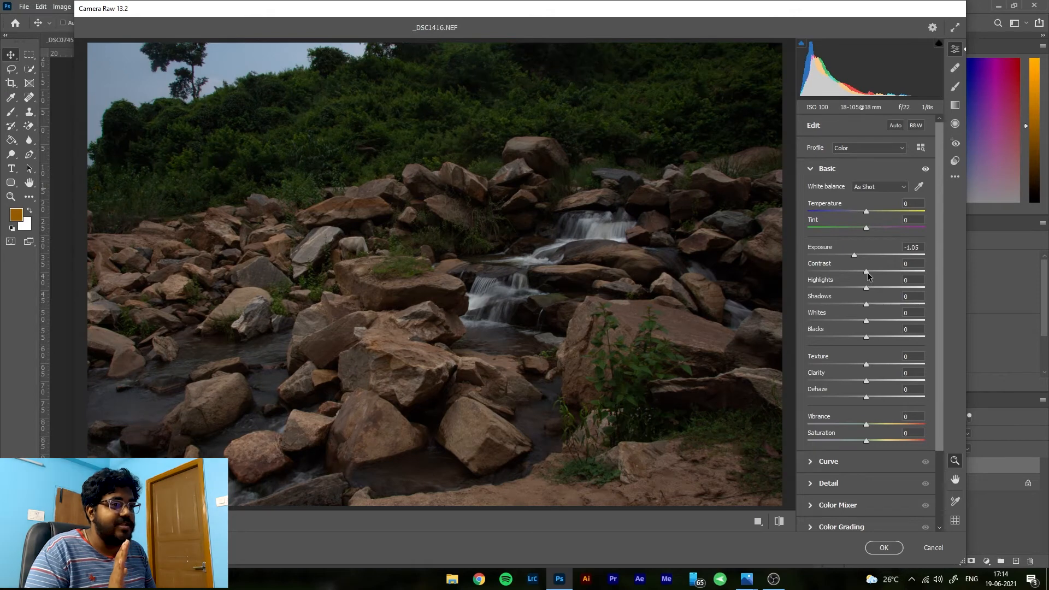
pyautogui.moveTo(855, 254); pyautogui.dragTo(854, 254)
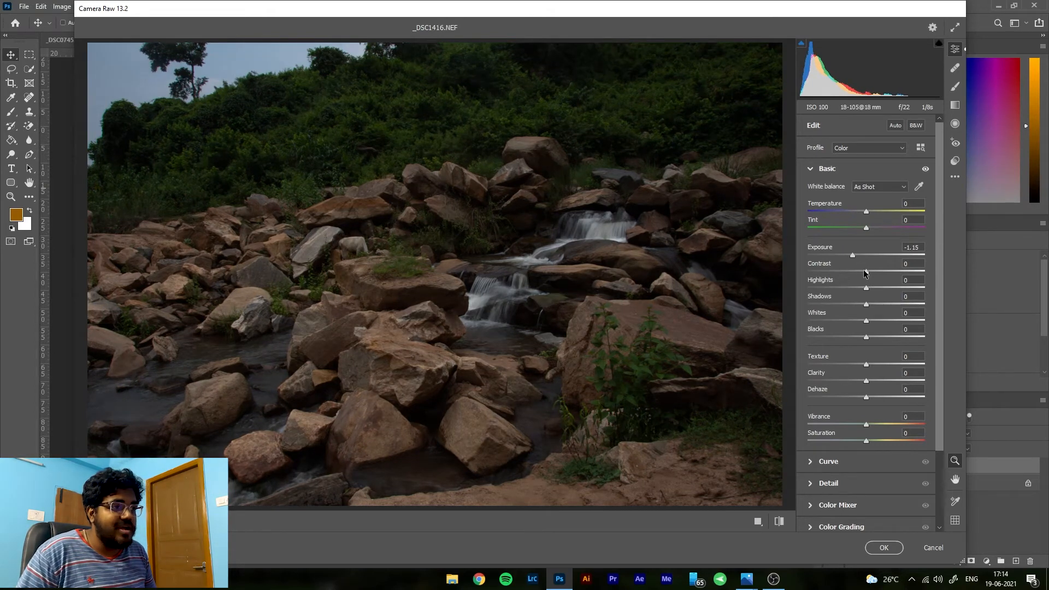
pyautogui.moveTo(865, 271); pyautogui.dragTo(803, 288)
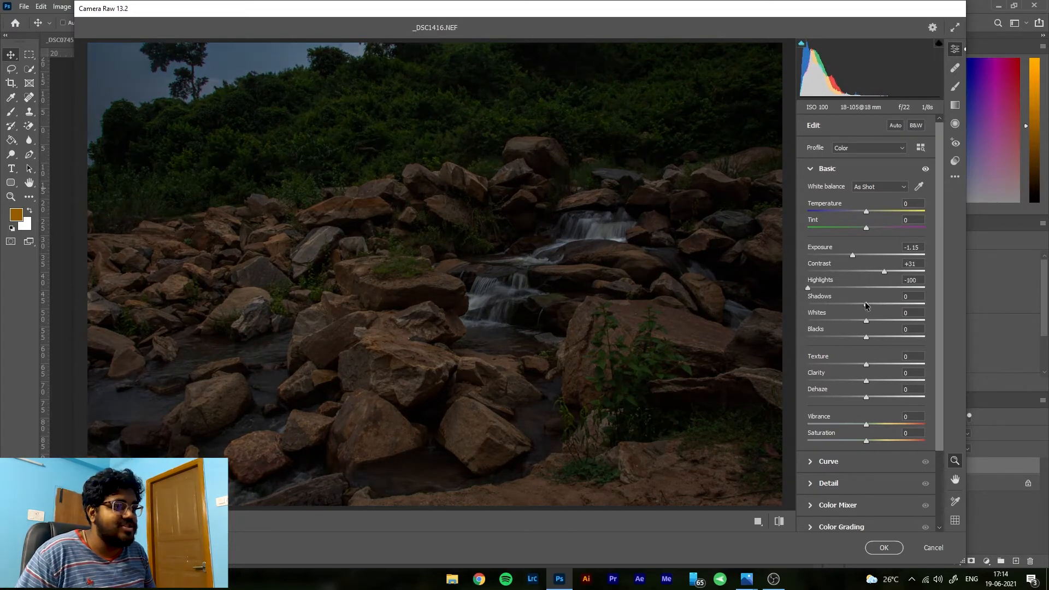
pyautogui.moveTo(866, 304); pyautogui.dragTo(807, 321)
pyautogui.moveTo(865, 337); pyautogui.dragTo(807, 337)
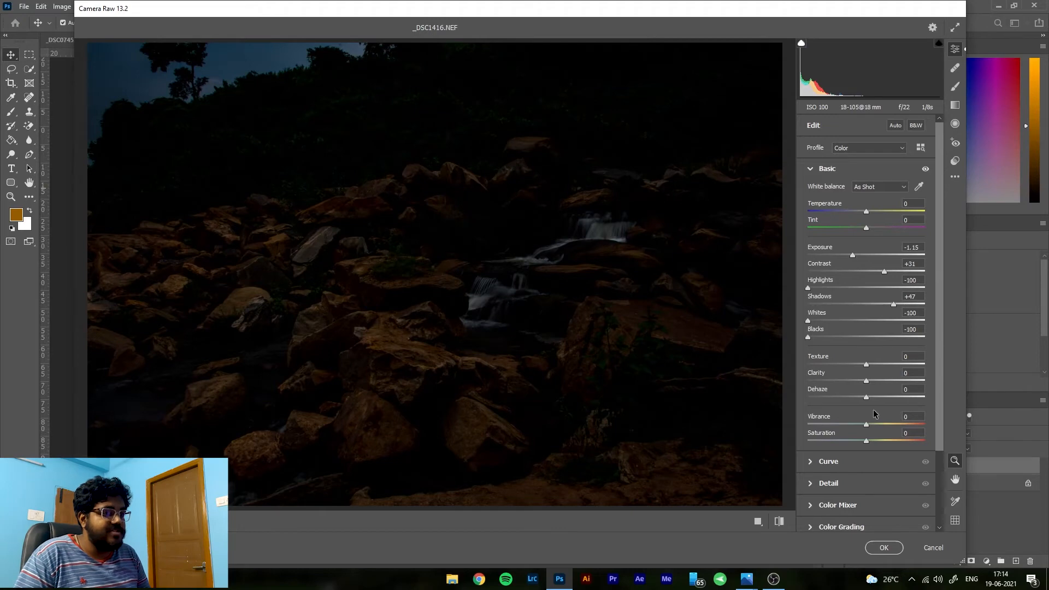
# Set vibrance and saturation to -31, contrast to -71 and shadows to +100.
pyautogui.moveTo(863, 443)
pyautogui.mouseDown()
pyautogui.moveTo(839, 440)
pyautogui.moveTo(847, 424)
pyautogui.moveTo(847, 443)
pyautogui.mouseUp()
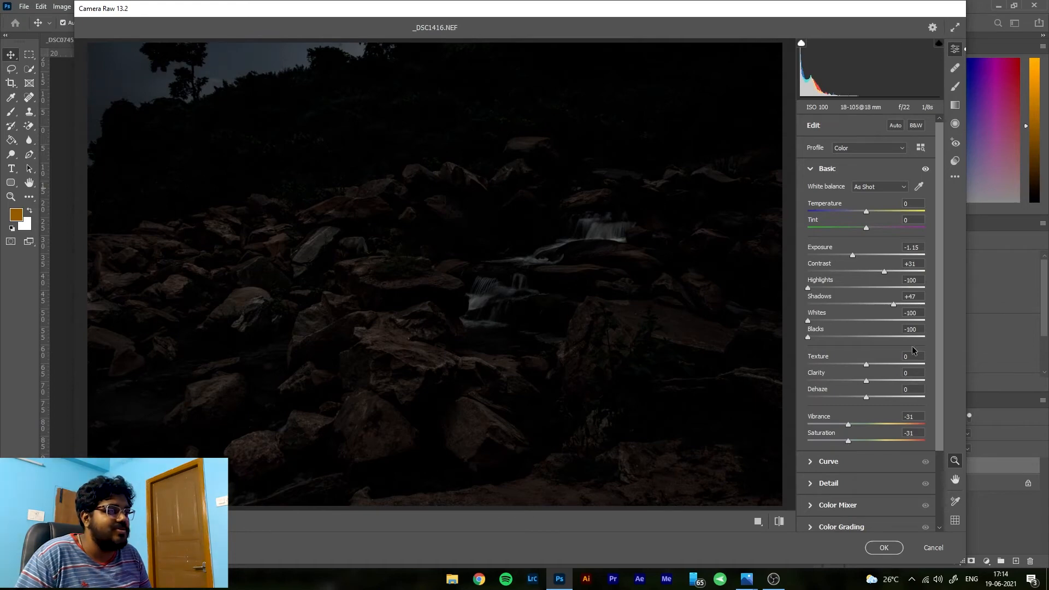
pyautogui.moveTo(886, 271); pyautogui.dragTo(827, 273)
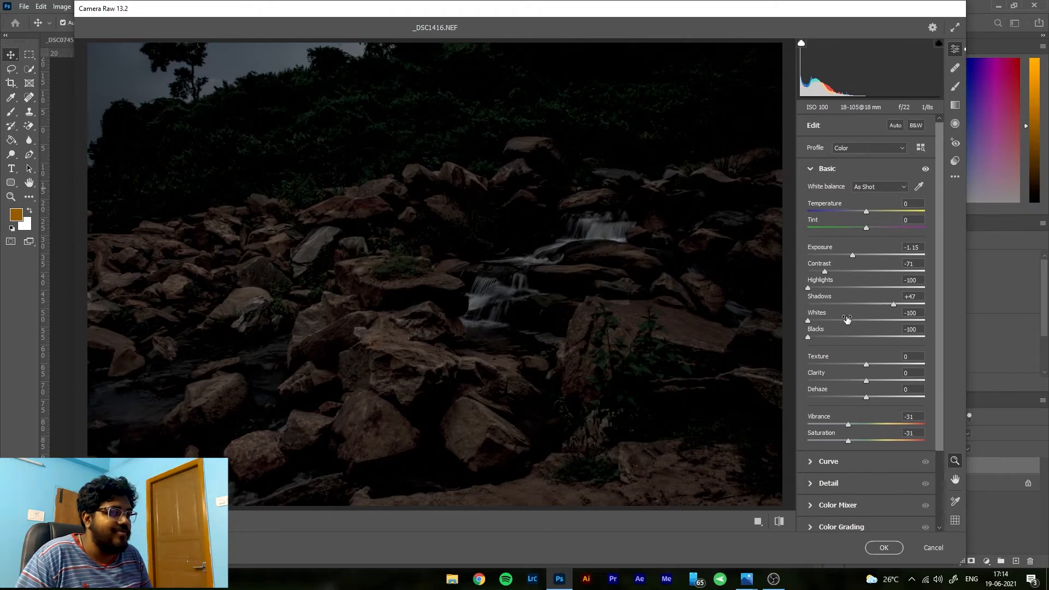
pyautogui.moveTo(895, 304); pyautogui.dragTo(932, 308)
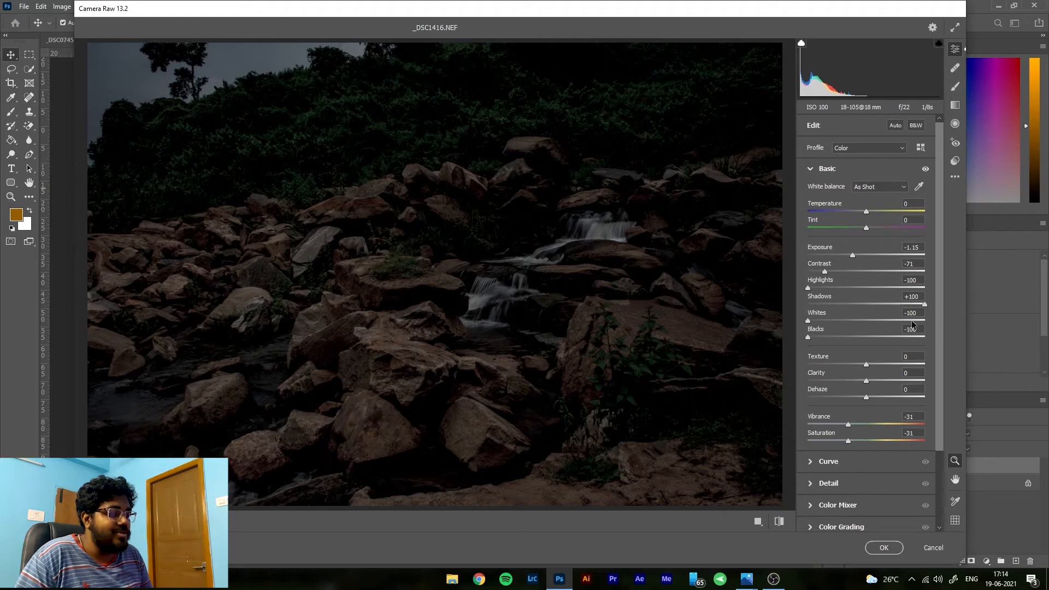
# Add three control points to the point curve at its shadow, midtone and highlight quarter marks.
pyautogui.scroll(-2, 735, 445)
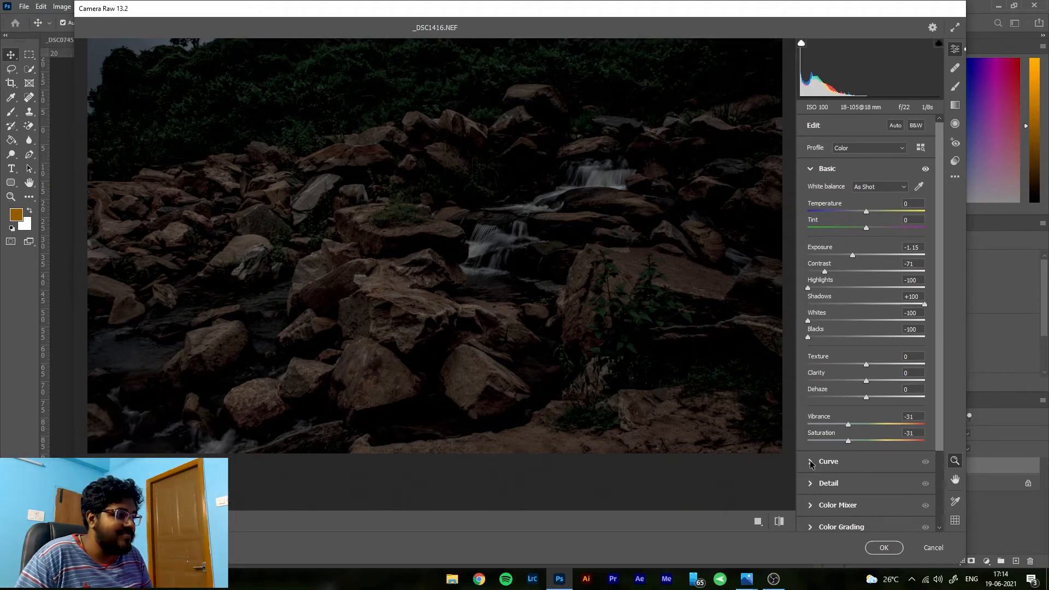
pyautogui.click(811, 462)
pyautogui.click(838, 314)
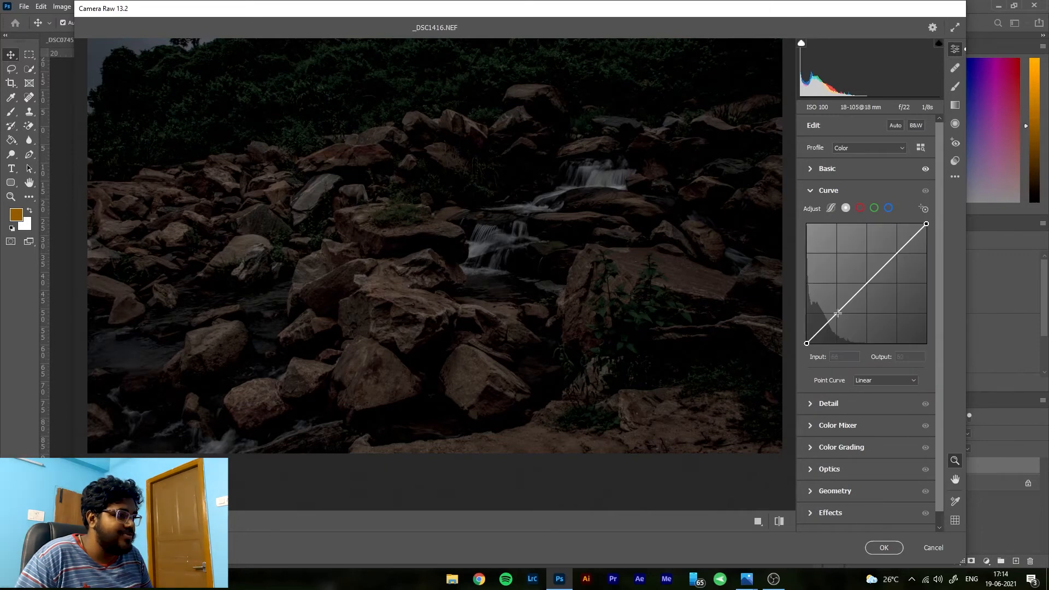
pyautogui.click(867, 286)
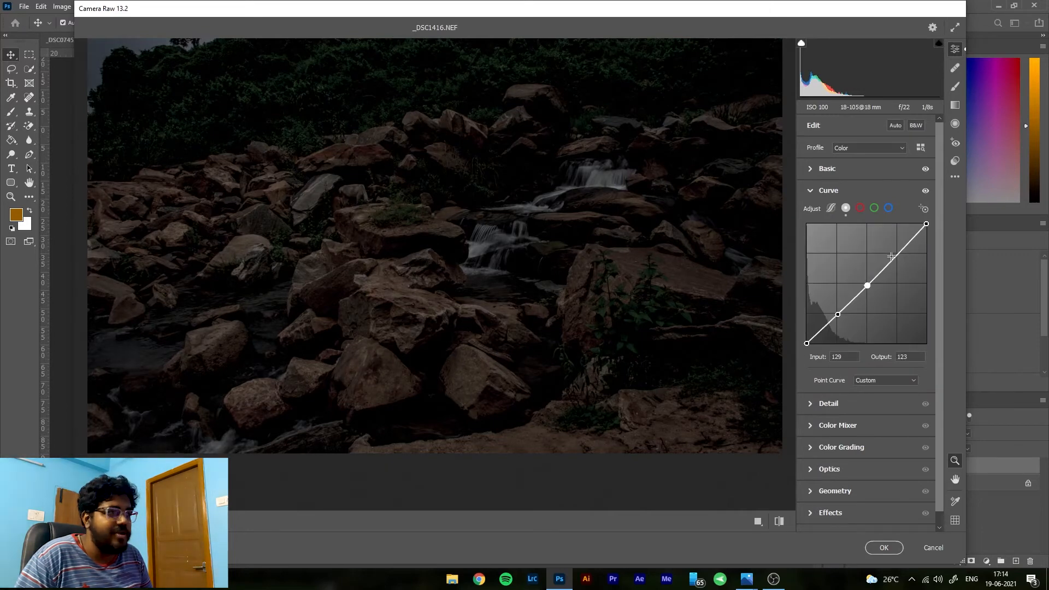
pyautogui.click(896, 255)
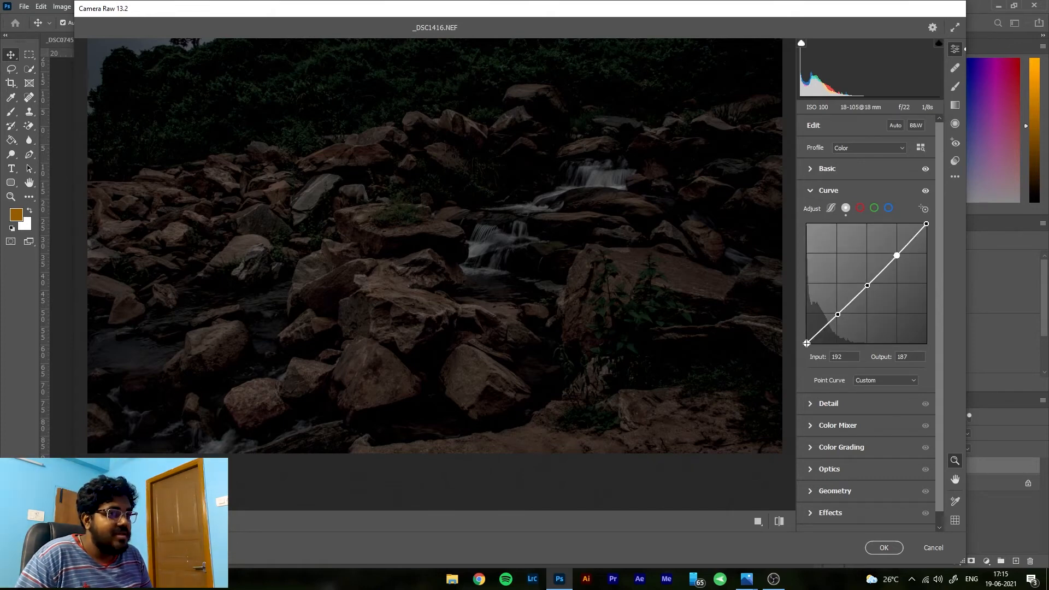
# Shape the point curve into a faded S-curve, raising the black point to output 10 and lowering the white point.
pyautogui.moveTo(806, 343); pyautogui.dragTo(926, 231)
pyautogui.moveTo(806, 338); pyautogui.dragTo(806, 338)
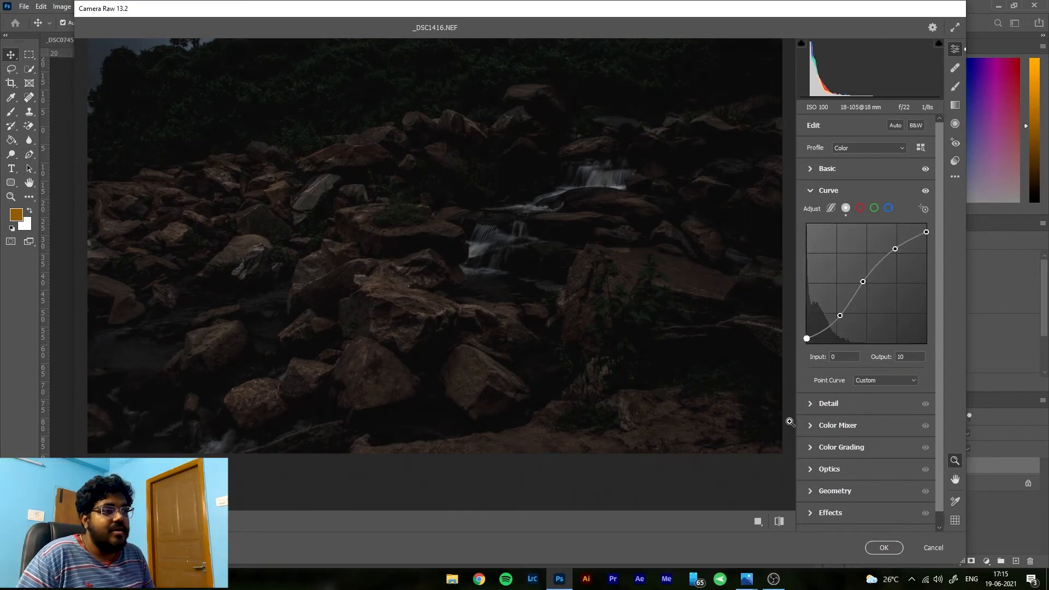
pyautogui.scroll(3, 494, 353)
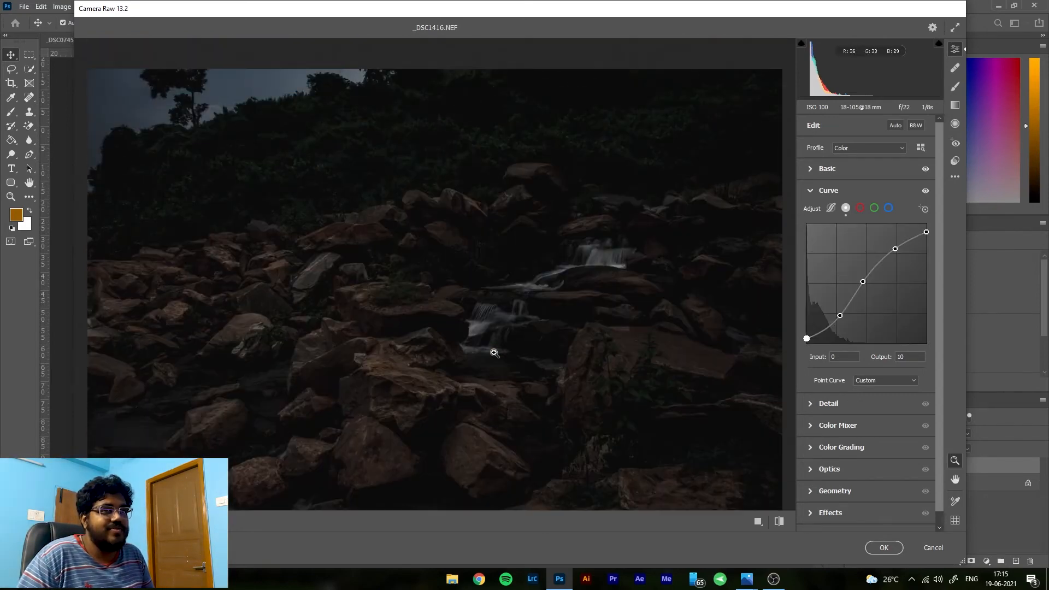
pyautogui.scroll(-1, 494, 353)
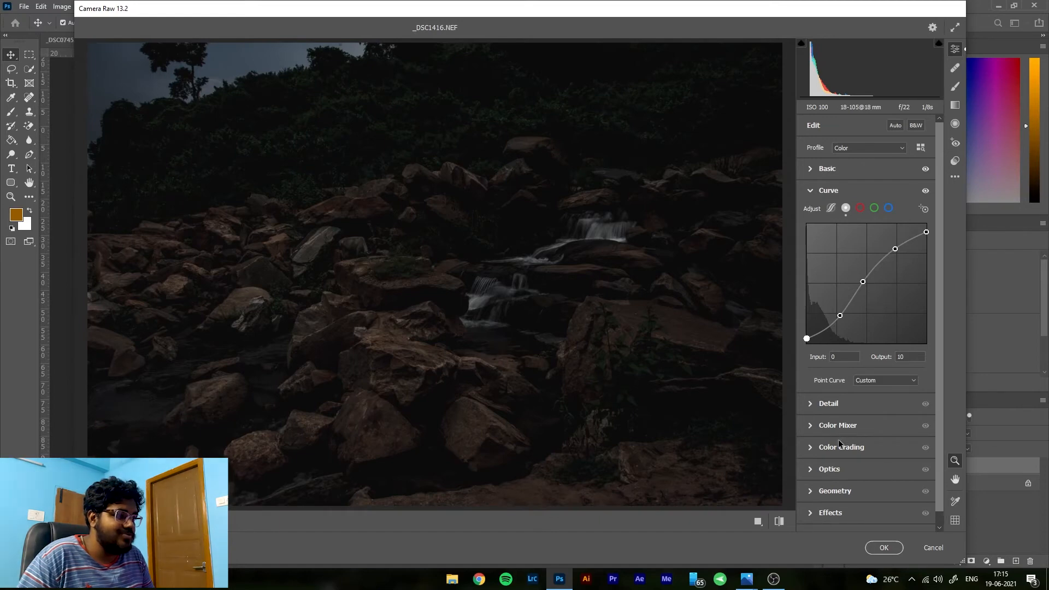
# Shift the hue of the greens to +40 in the Color Mixer.
pyautogui.click(813, 428)
pyautogui.click(812, 267)
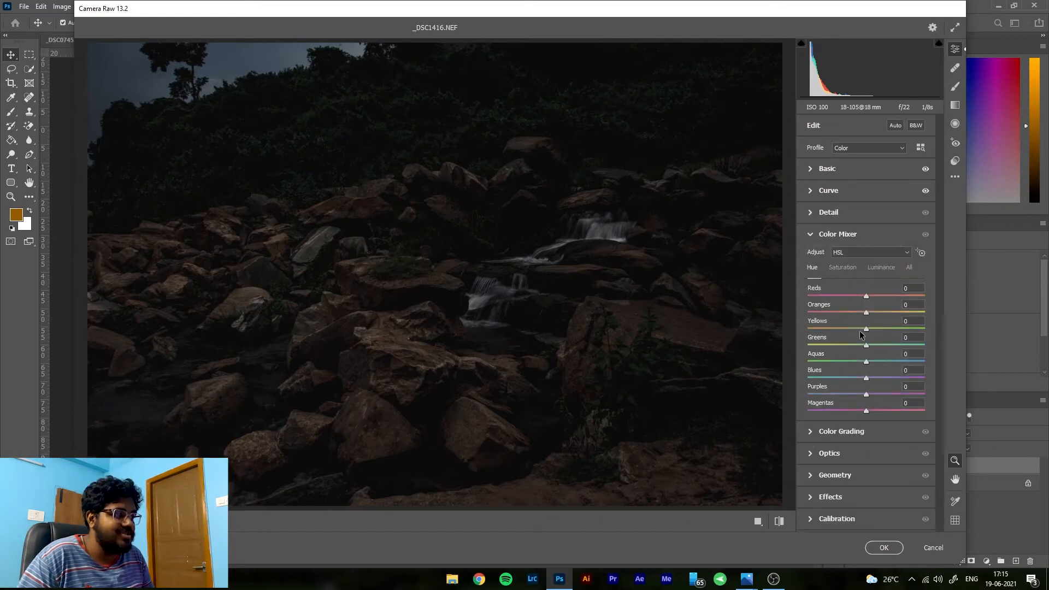
pyautogui.moveTo(865, 345); pyautogui.dragTo(955, 343)
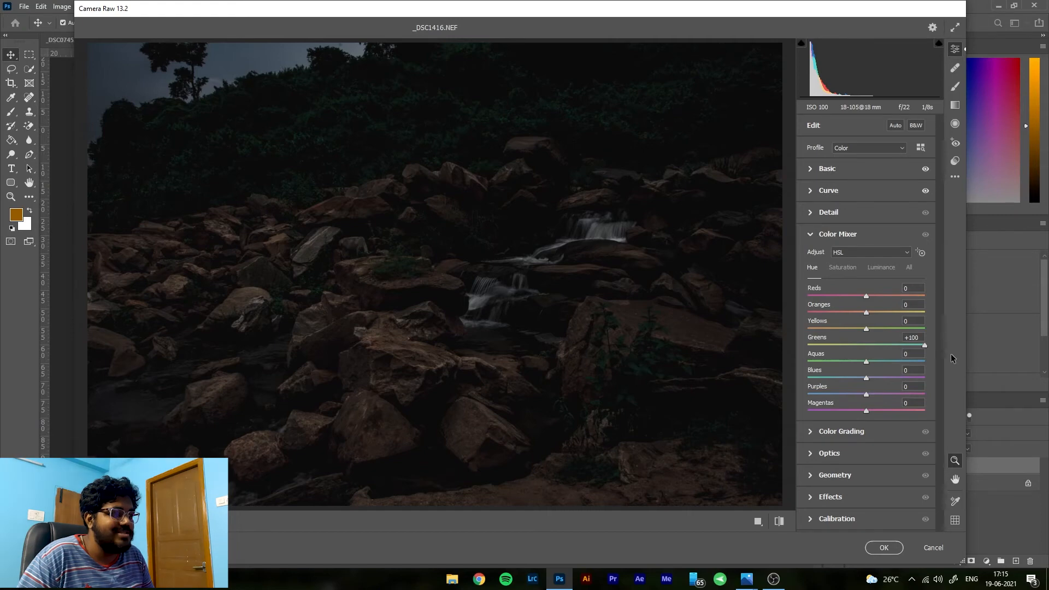
pyautogui.moveTo(924, 346); pyautogui.dragTo(883, 344)
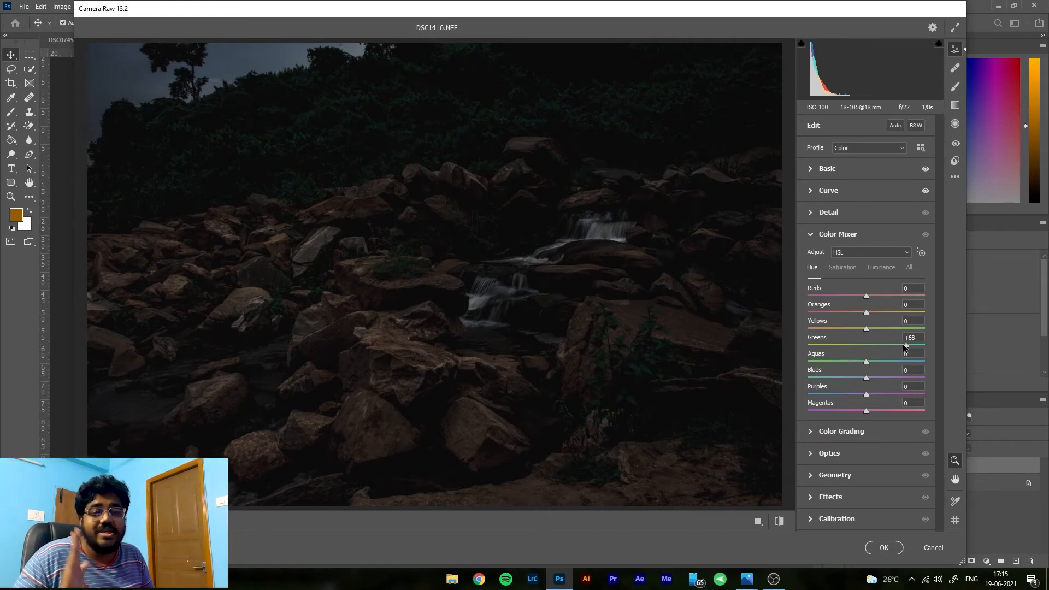
pyautogui.moveTo(902, 343); pyautogui.dragTo(905, 344)
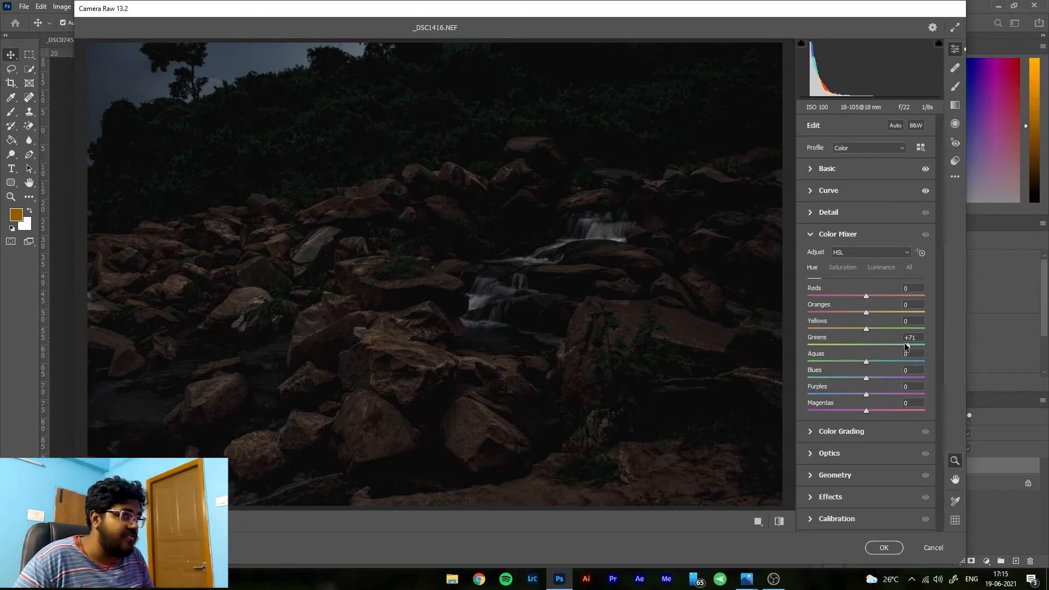
pyautogui.moveTo(896, 344); pyautogui.dragTo(887, 344)
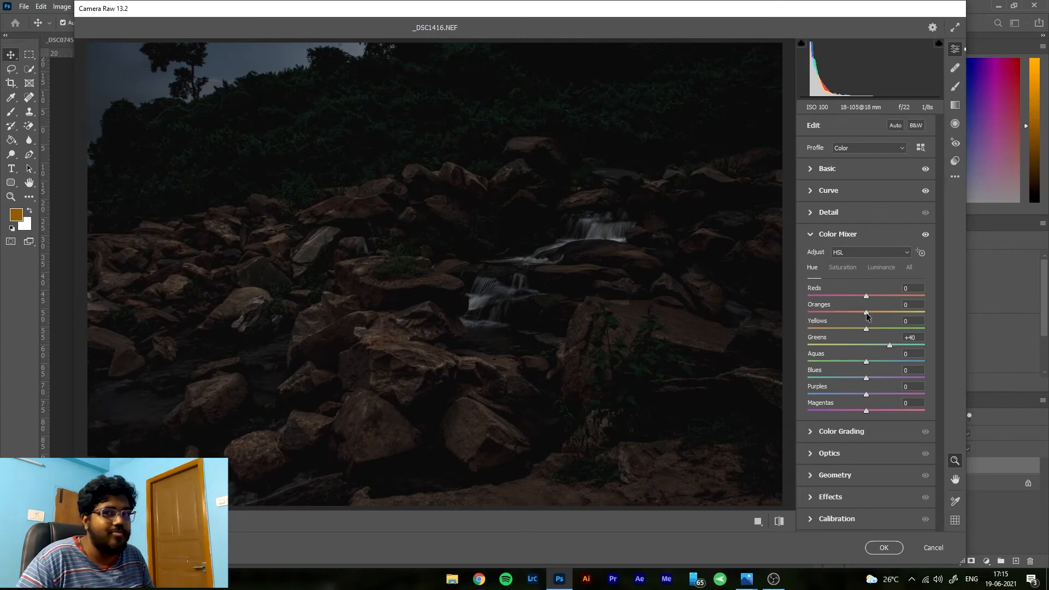
# Set the hue of reds to -17, oranges to +17, yellows to -100 and aquas to +100.
pyautogui.moveTo(866, 295); pyautogui.dragTo(890, 314)
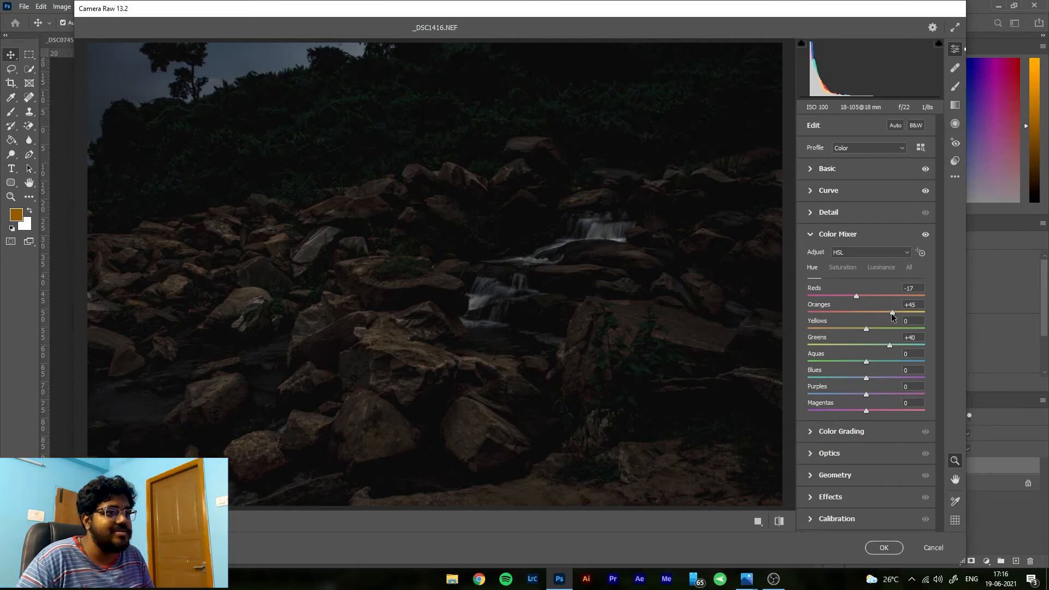
pyautogui.moveTo(892, 310); pyautogui.dragTo(807, 330)
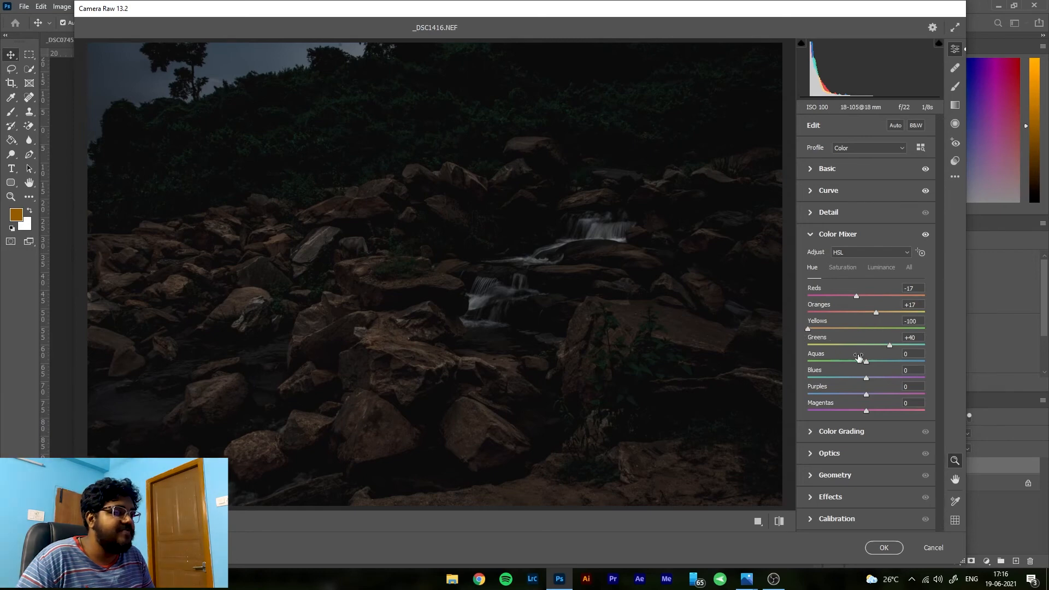
pyautogui.moveTo(867, 362); pyautogui.dragTo(929, 365)
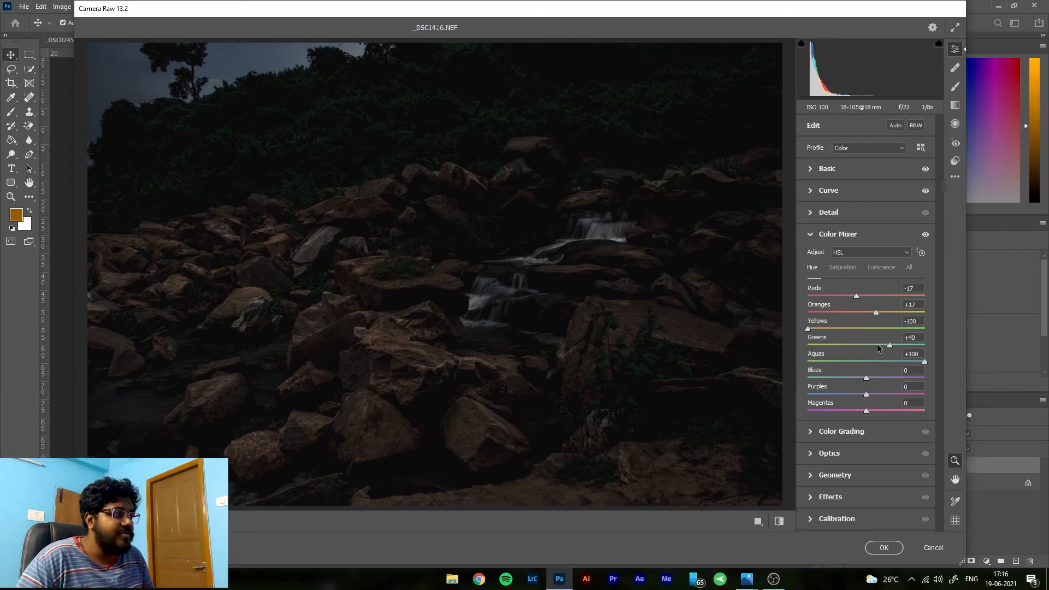
# Reduce the Color Mixer saturation of oranges to -32 and greens to -50.
pyautogui.click(844, 267)
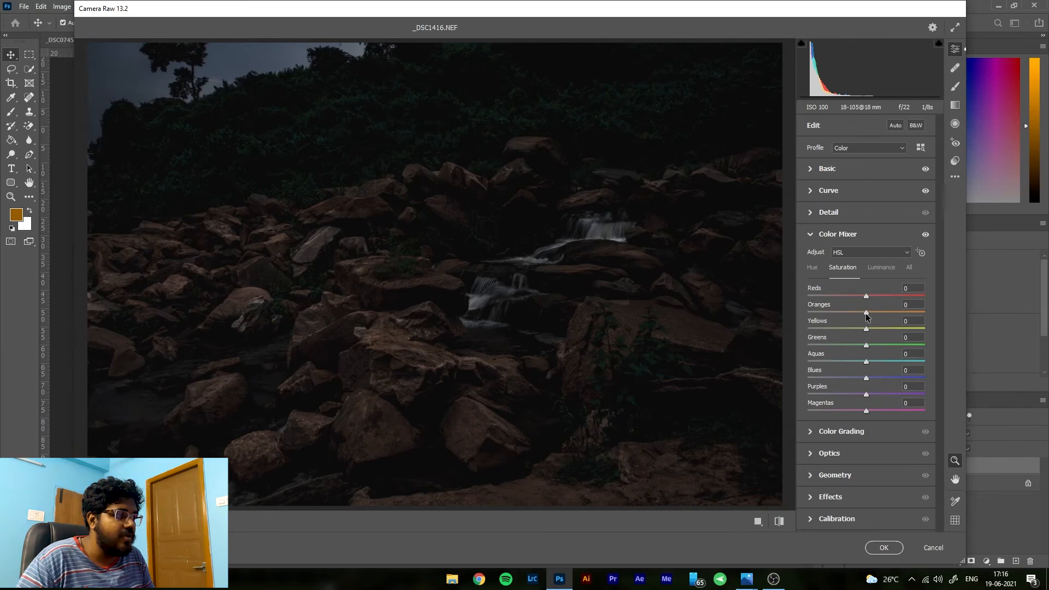
pyautogui.moveTo(865, 311); pyautogui.dragTo(853, 308)
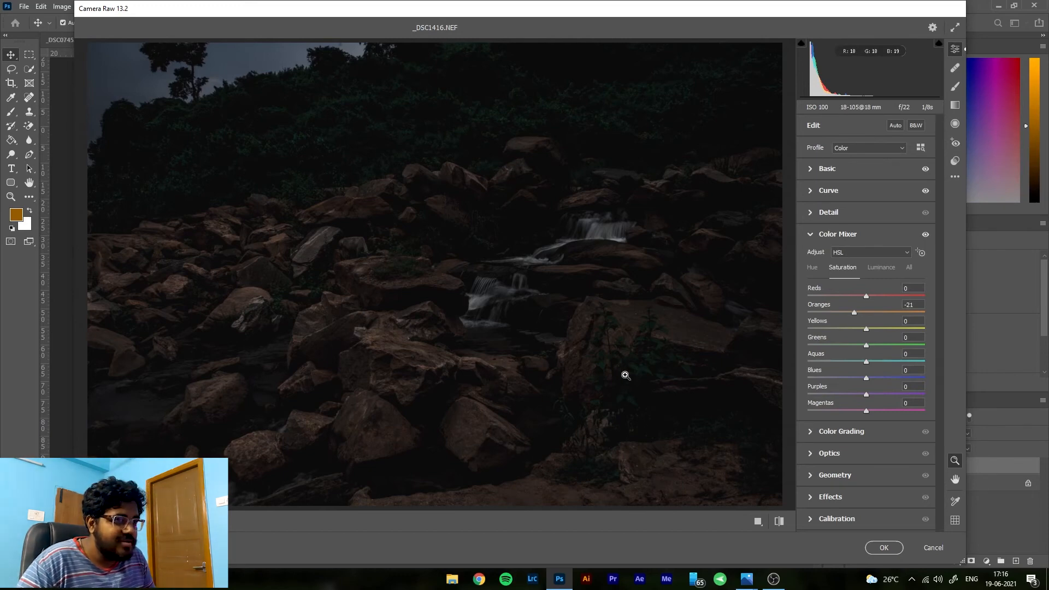
pyautogui.moveTo(853, 309); pyautogui.dragTo(847, 309)
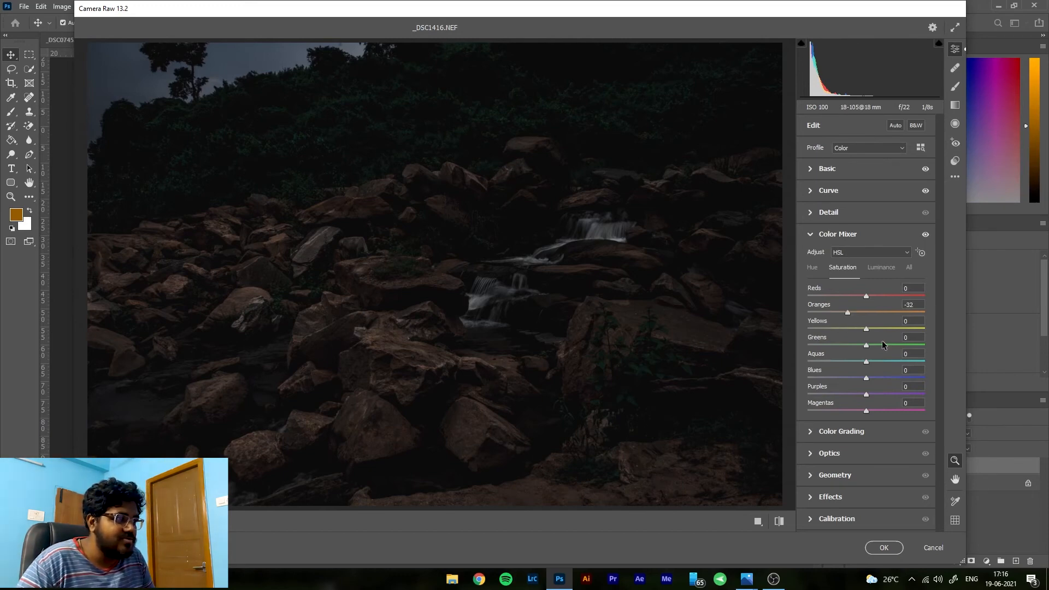
pyautogui.moveTo(868, 345); pyautogui.dragTo(823, 343)
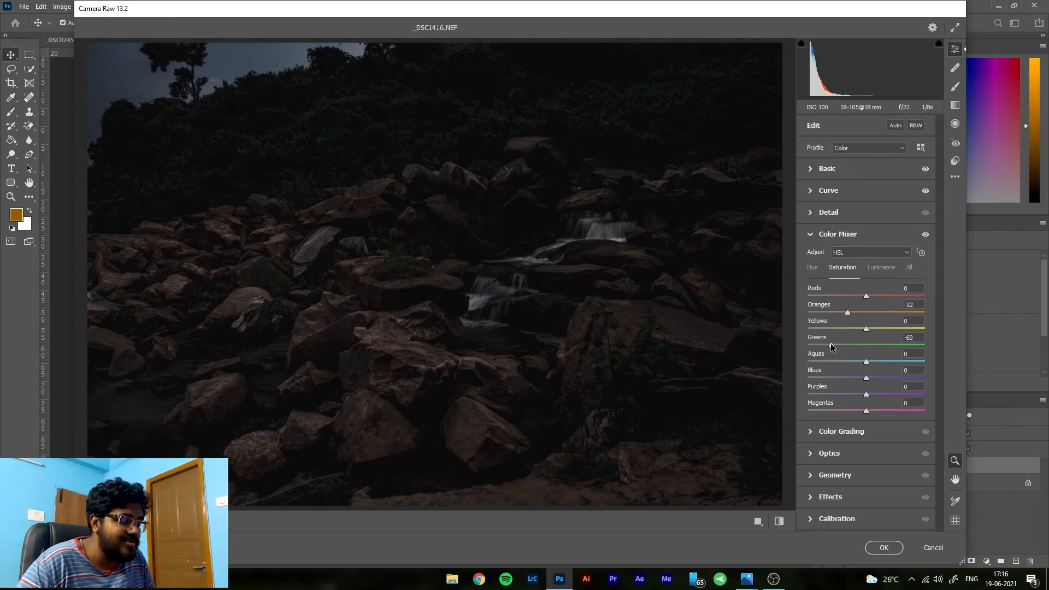
pyautogui.moveTo(830, 343); pyautogui.dragTo(832, 343)
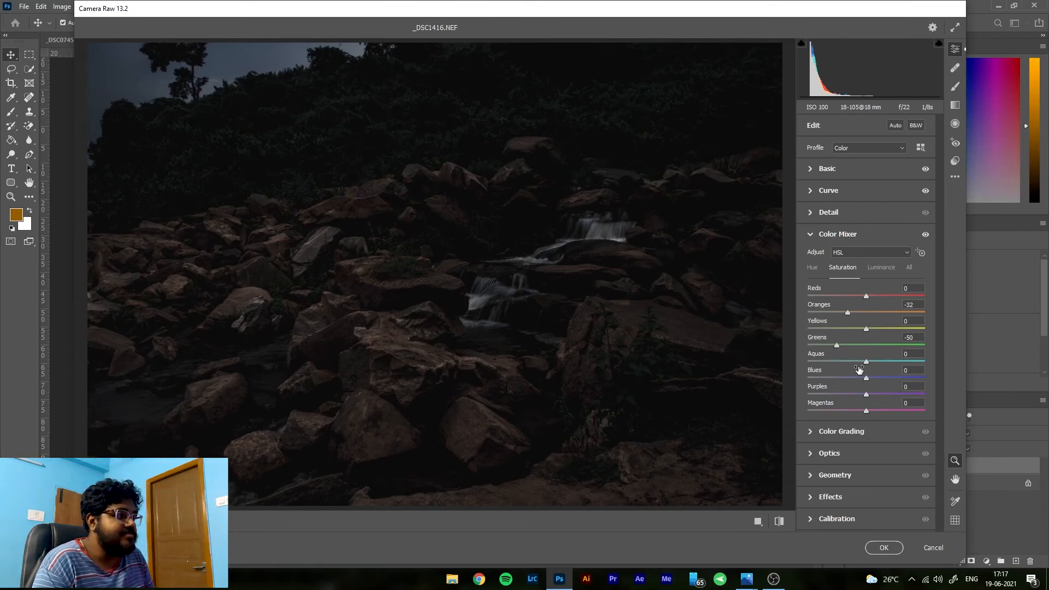
# Lower the Color Mixer luminance of reds to -51, oranges to -56, yellows to -59 and greens to -66.
pyautogui.click(874, 267)
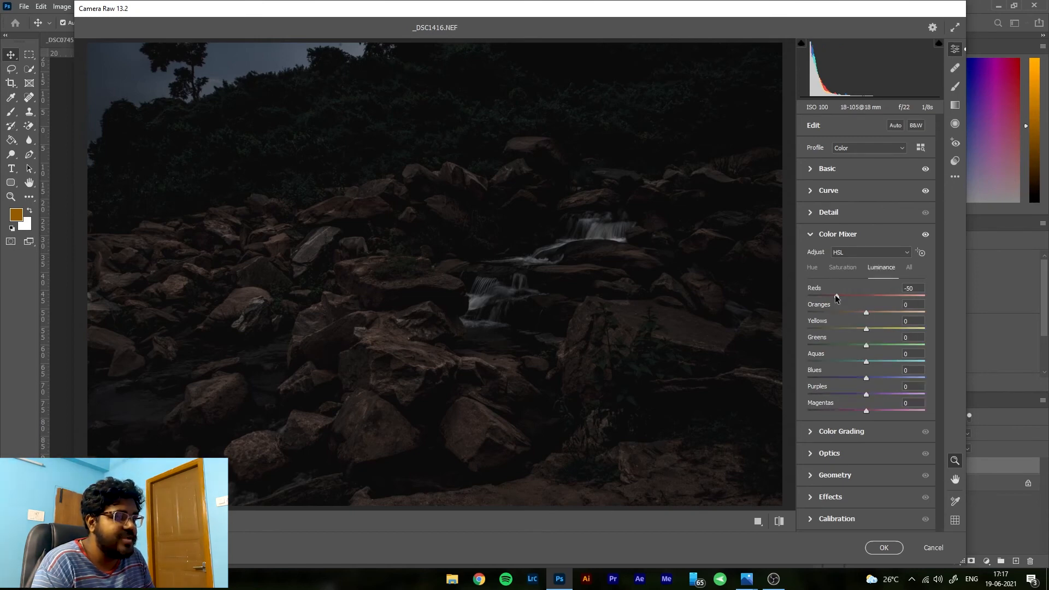
pyautogui.moveTo(835, 294); pyautogui.dragTo(834, 295)
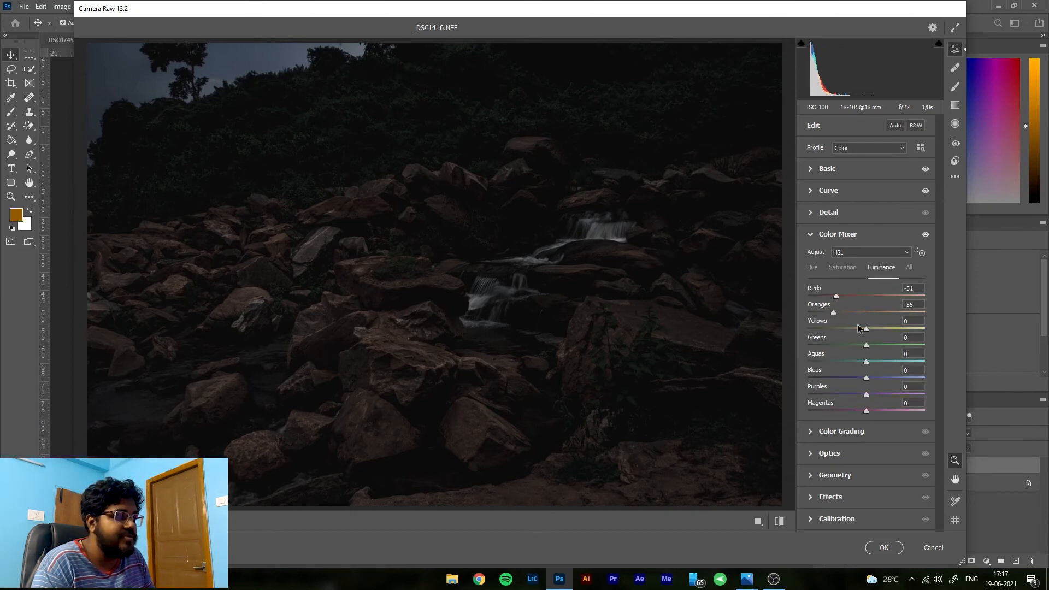
pyautogui.moveTo(866, 328); pyautogui.dragTo(843, 345)
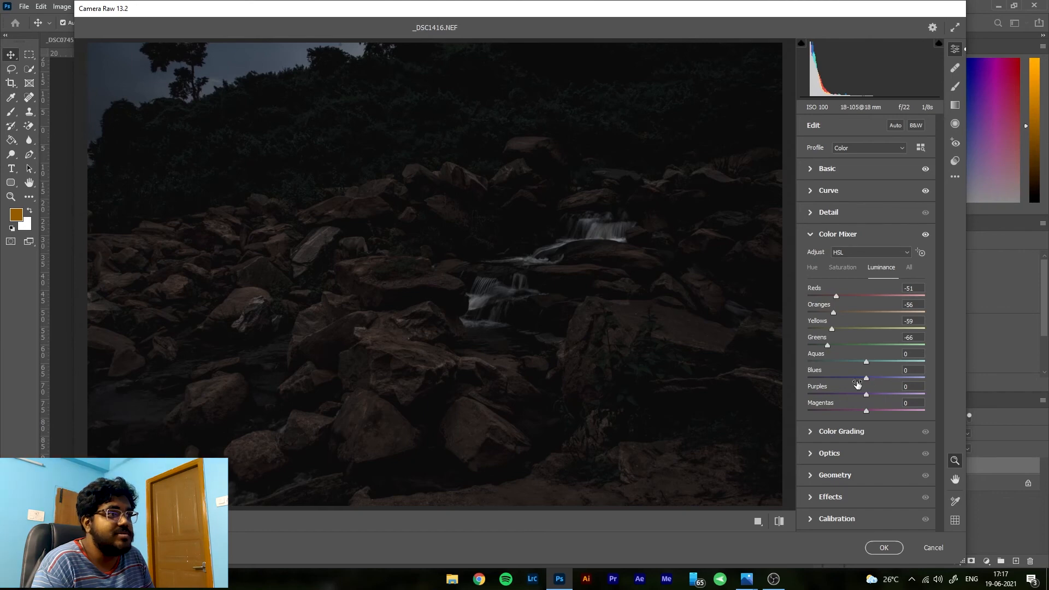
# Set exposure to -0.85 and raise the point curve's black point to output 13.
pyautogui.click(810, 165)
pyautogui.moveTo(851, 256); pyautogui.dragTo(856, 251)
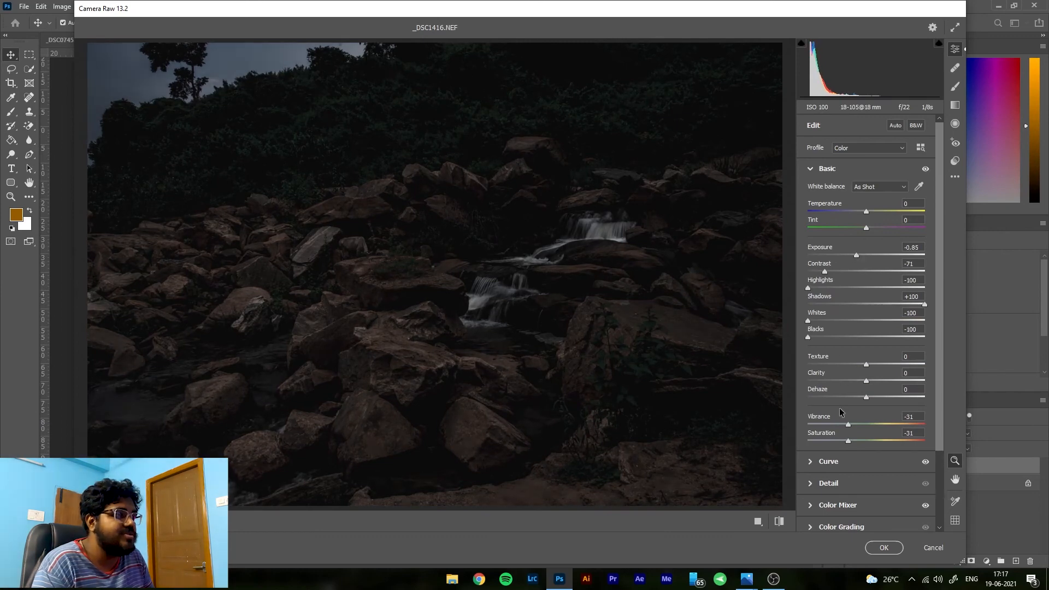
pyautogui.scroll(-4, 820, 382)
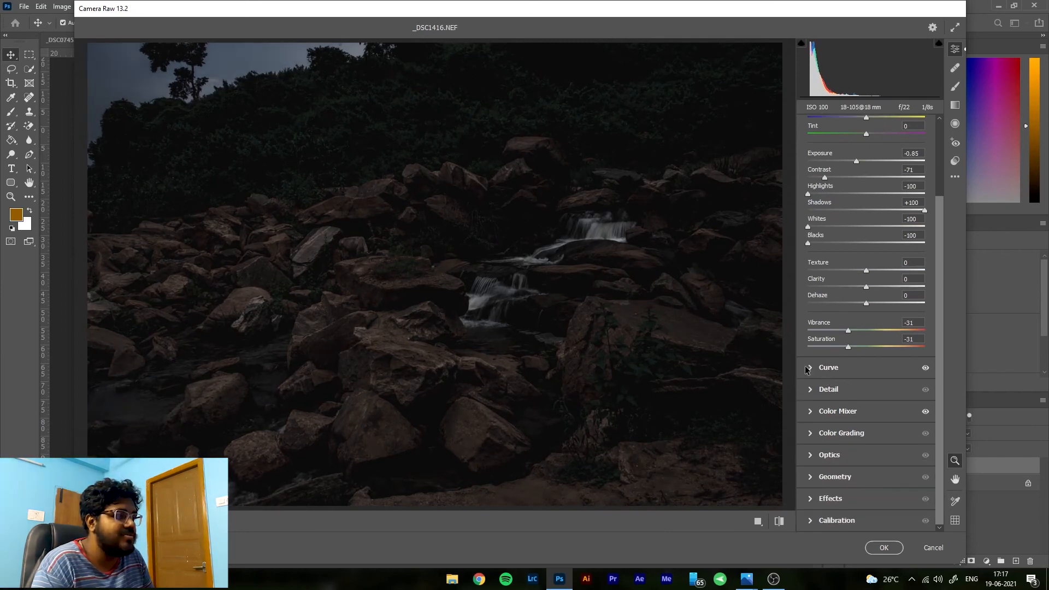
pyautogui.click(810, 369)
pyautogui.moveTo(806, 343); pyautogui.dragTo(806, 337)
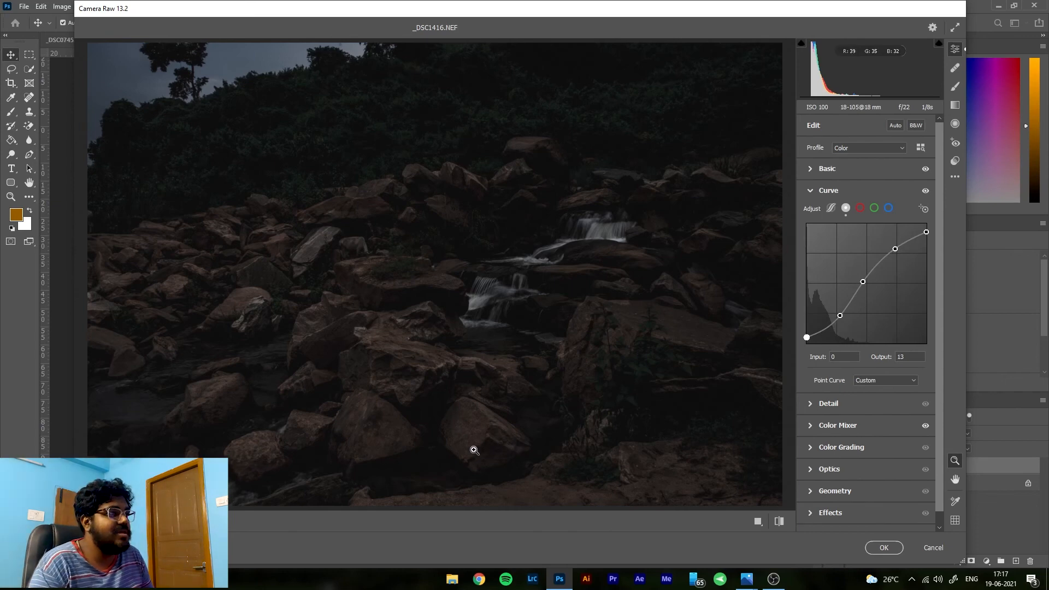
# Set exposure to -0.90 and the Color Mixer saturation of the blues to -100.
pyautogui.click(810, 168)
pyautogui.moveTo(855, 254); pyautogui.dragTo(855, 254)
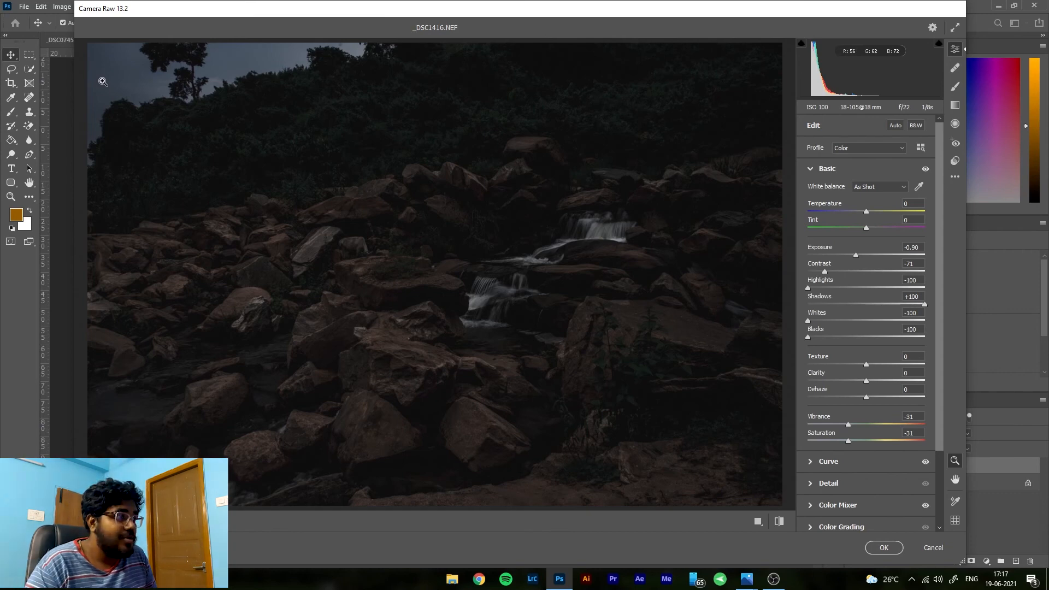
pyautogui.scroll(-2, 847, 308)
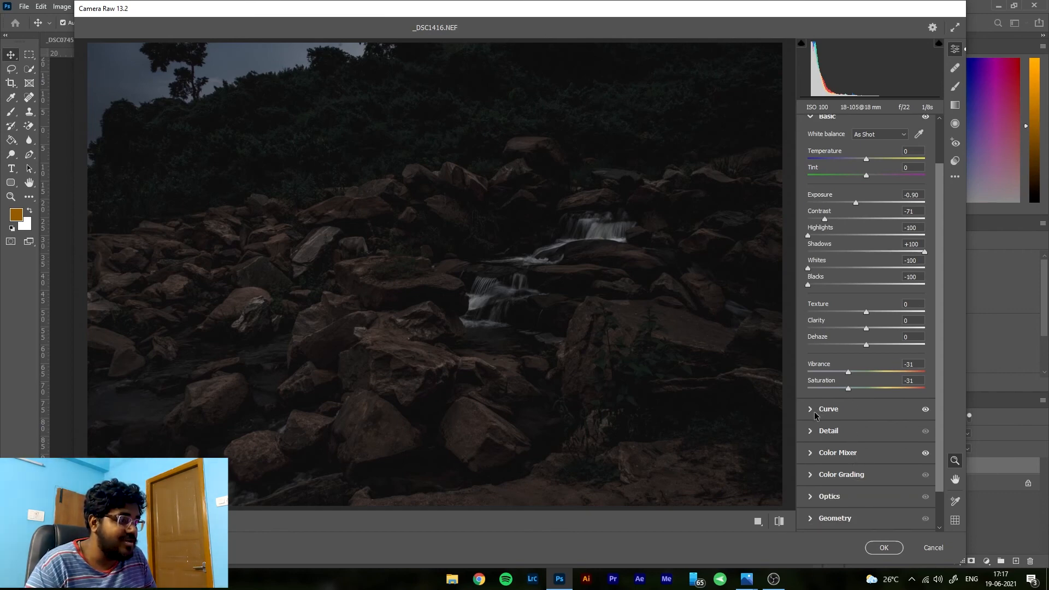
pyautogui.click(817, 453)
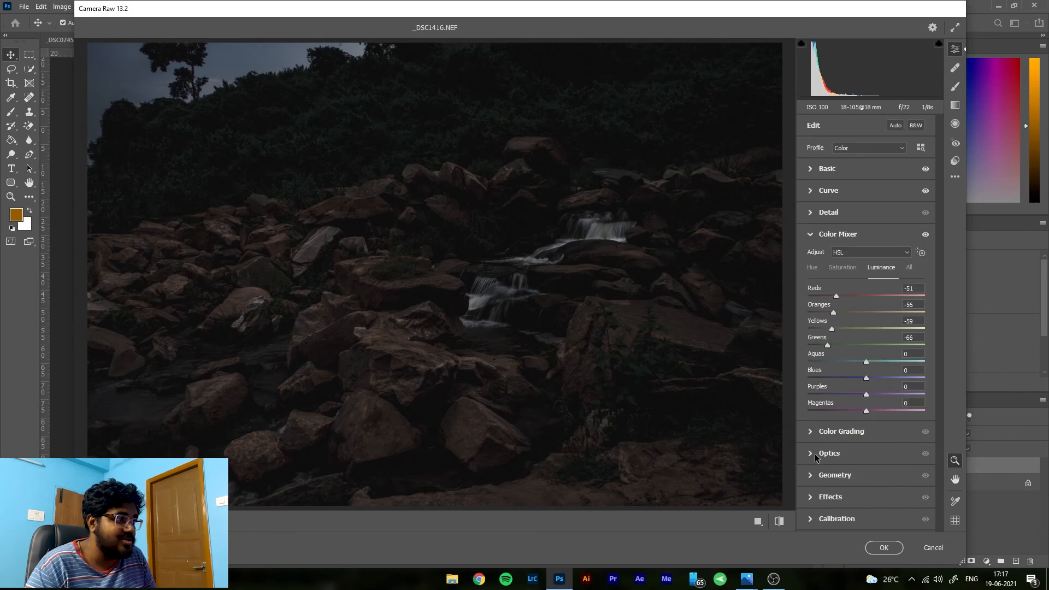
pyautogui.click(850, 267)
pyautogui.moveTo(866, 380); pyautogui.dragTo(693, 399)
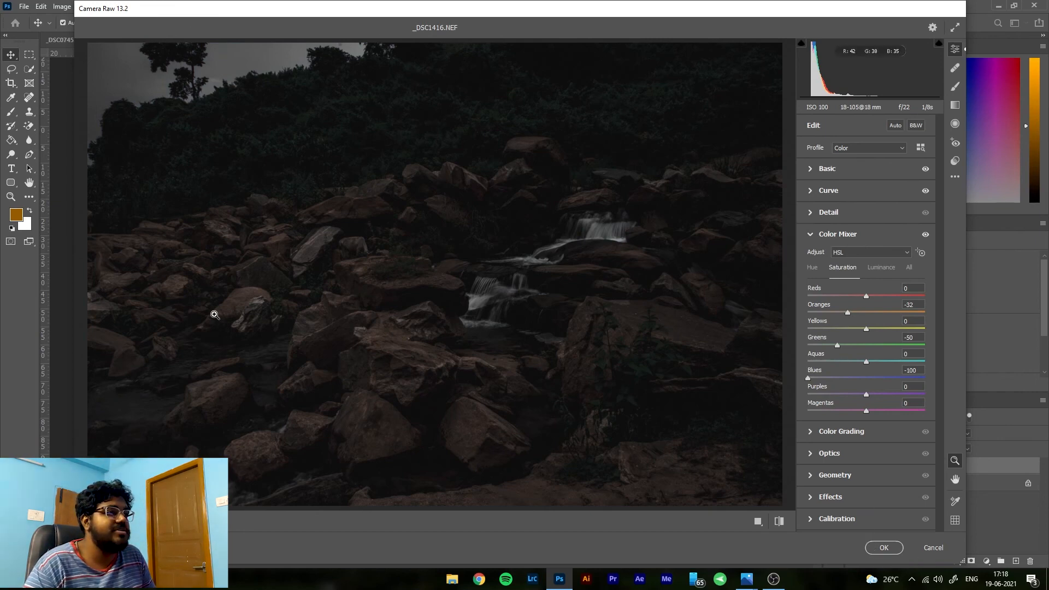
# Set exposure to -0.75 and apply the Camera Raw Filter to the duplicate layer.
pyautogui.click(815, 167)
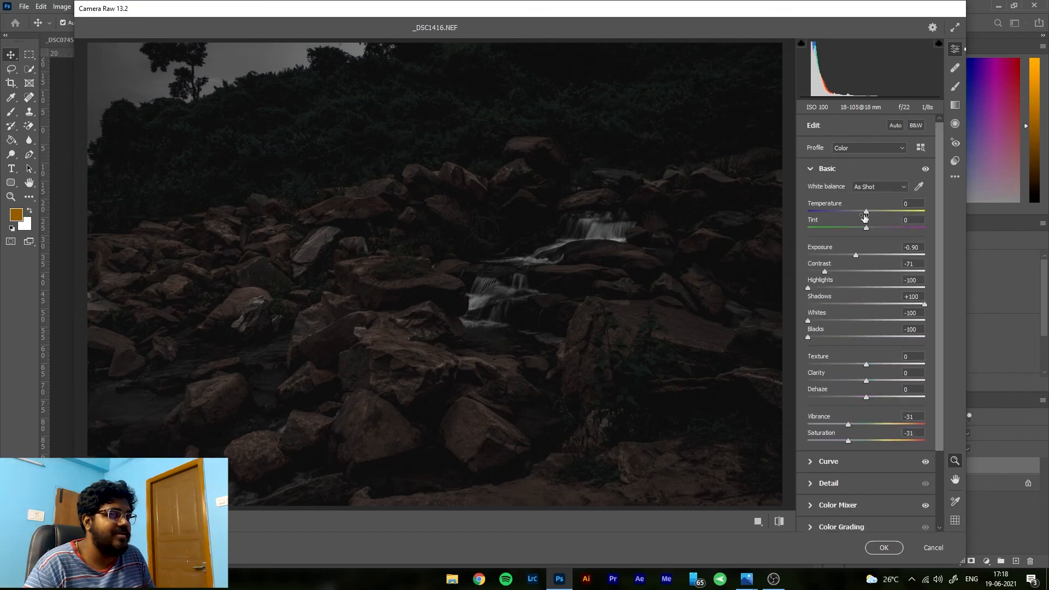
pyautogui.moveTo(857, 253); pyautogui.dragTo(858, 254)
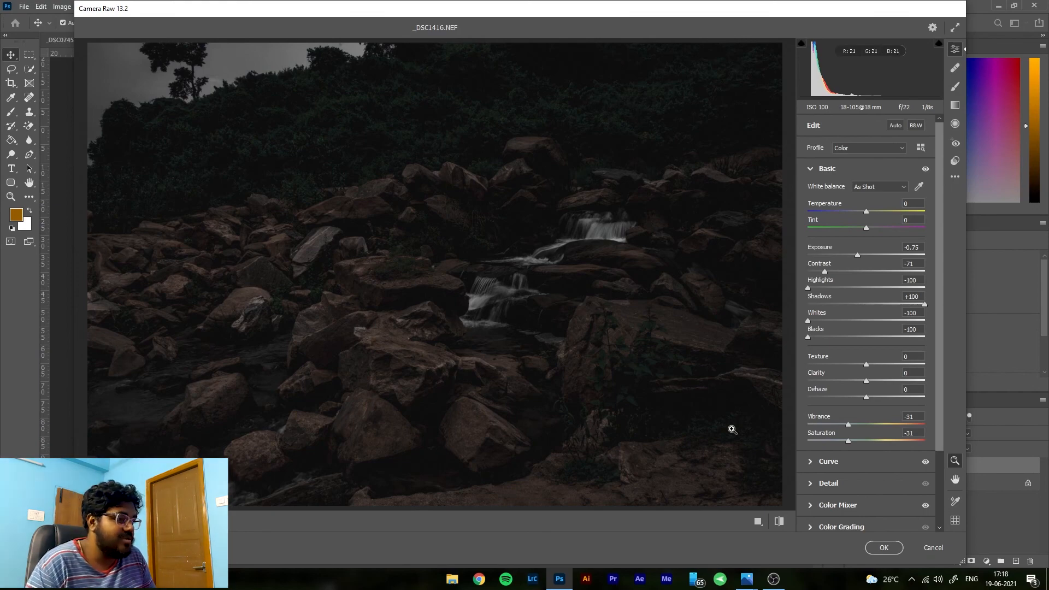
pyautogui.click(890, 549)
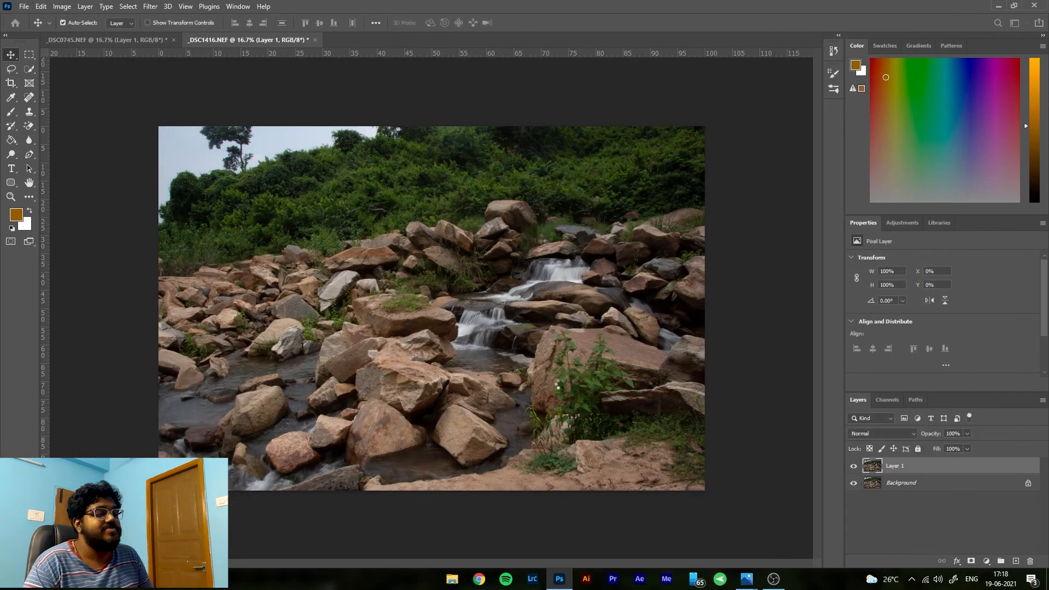